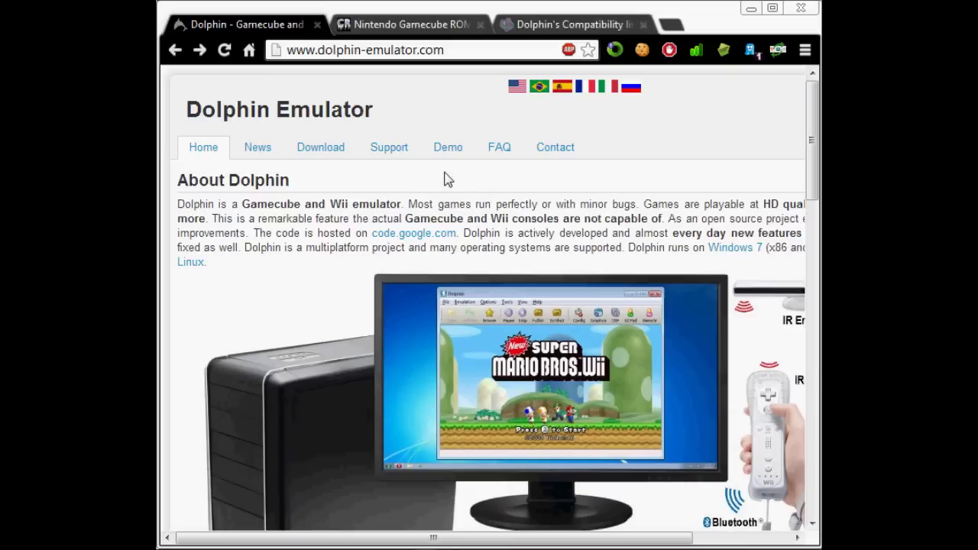
# - Look over the Dolphin Emulator home page, including its web address and the sections below the introduction
pyautogui.middleClick(450, 176)
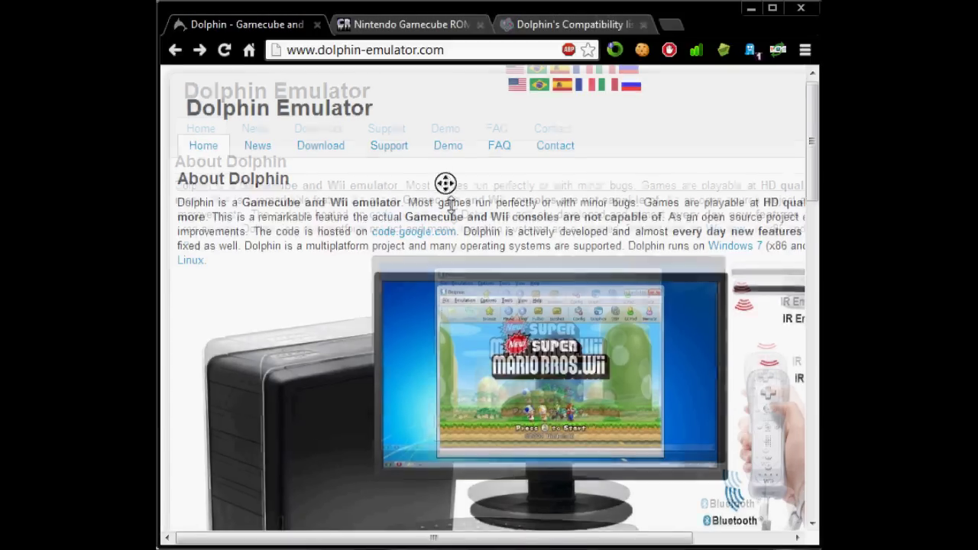
pyautogui.scroll(-2, 413, 309)
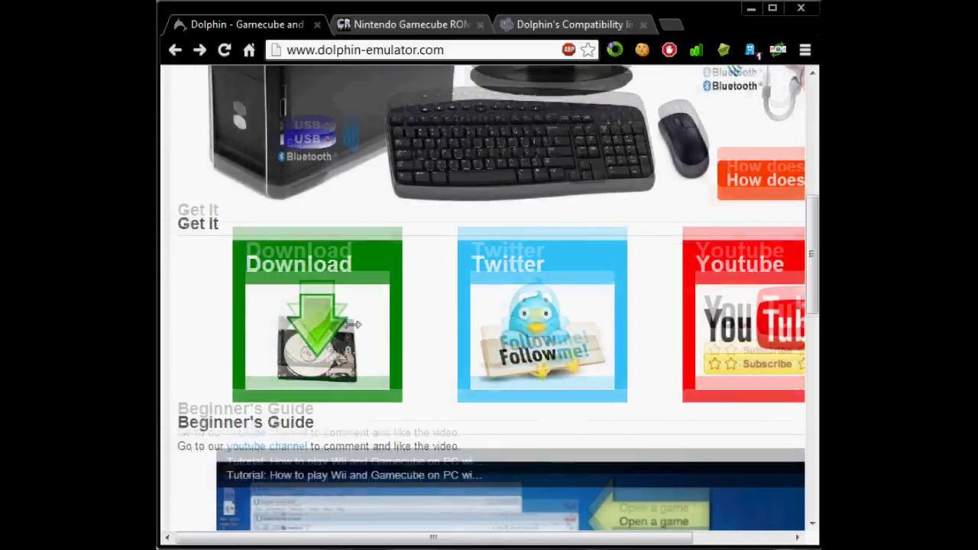
pyautogui.scroll(-8, 239, 300)
pyautogui.scroll(12, 212, 306)
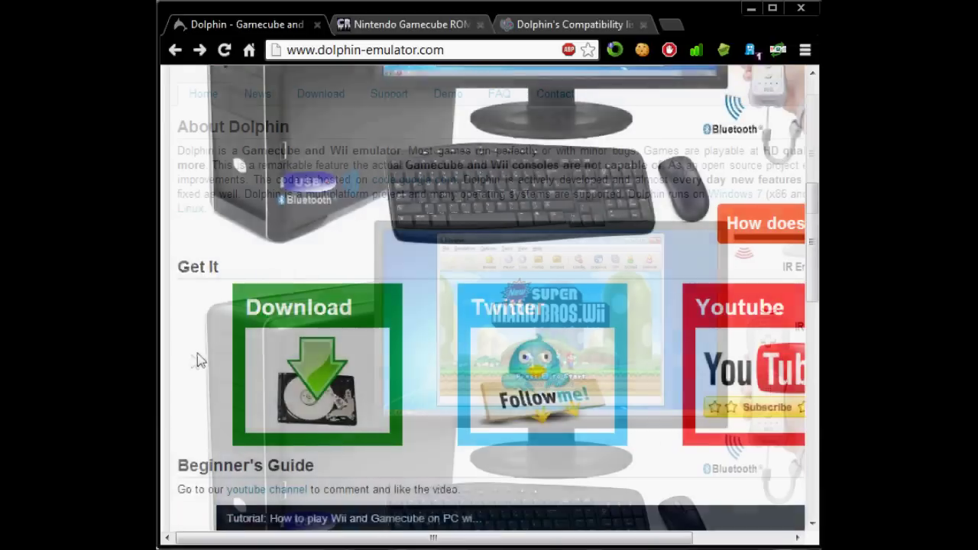
pyautogui.click(410, 51)
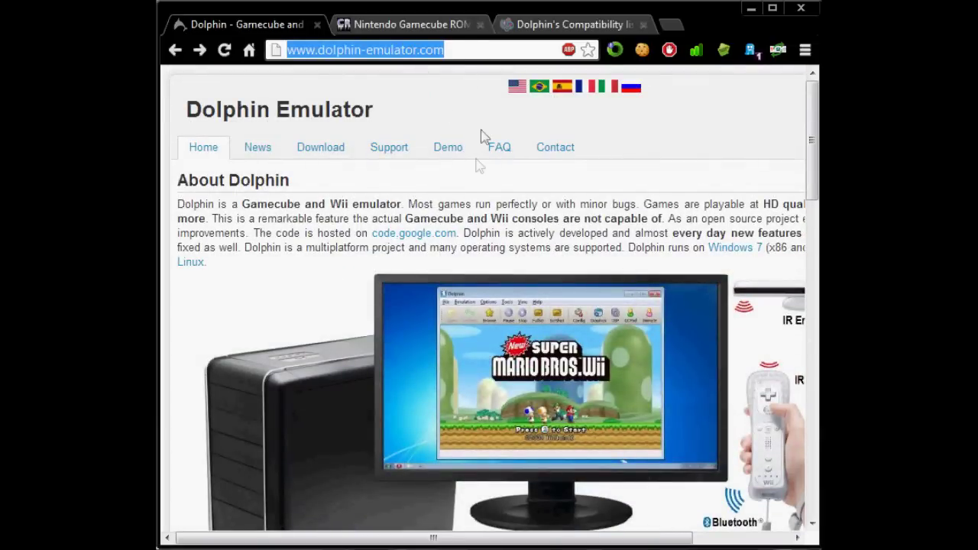
pyautogui.click(410, 195)
# - Open the Dolphin download page and review the Windows builds offered for version 3.5-367
pyautogui.click(316, 152)
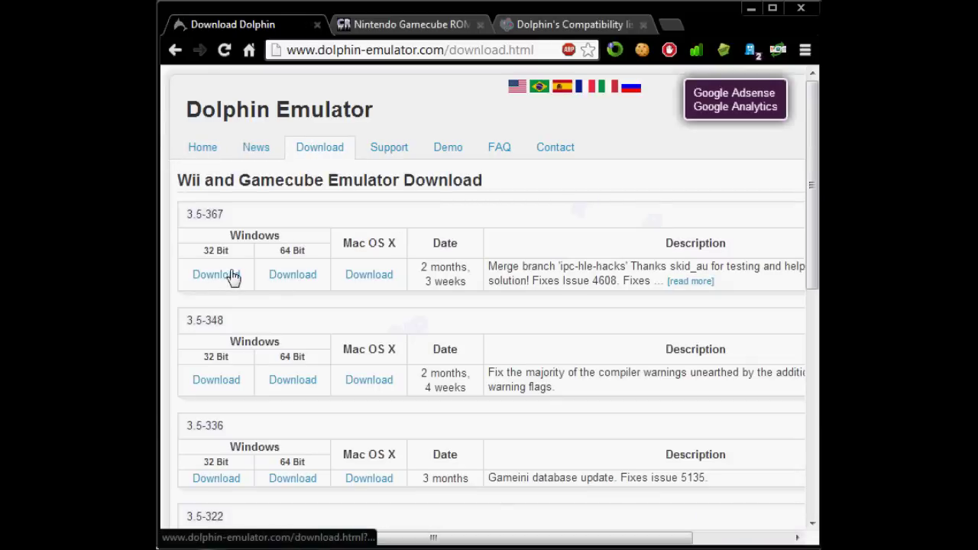
pyautogui.click(196, 261)
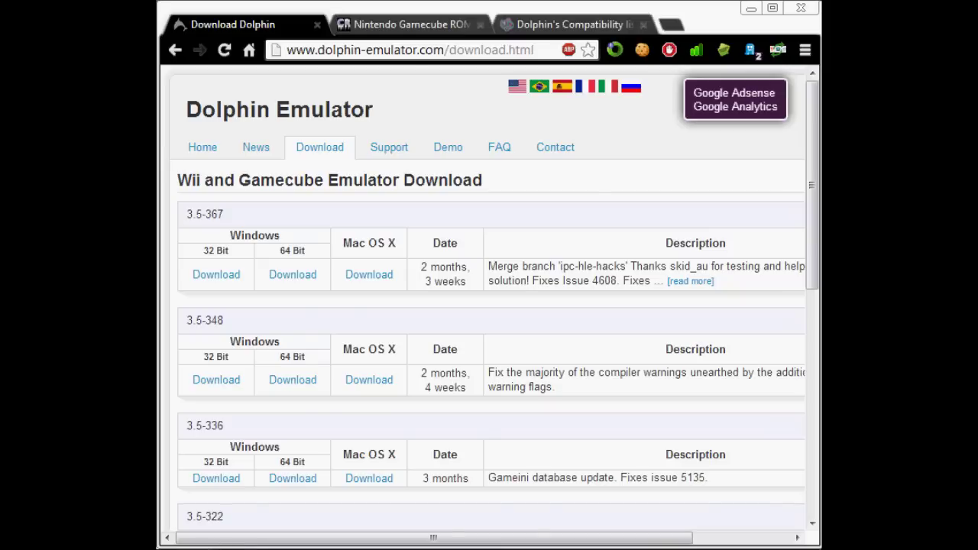
pyautogui.moveTo(91, 28); pyautogui.dragTo(540, 4)
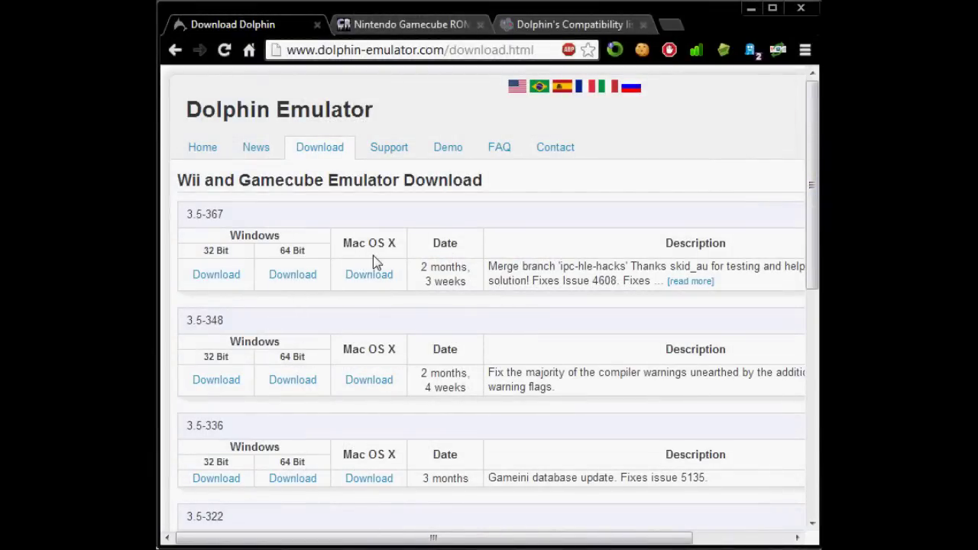
# - Return to the Dolphin home page and examine the illustration of the PC, IR emitter and Wii remote setup
pyautogui.click(211, 150)
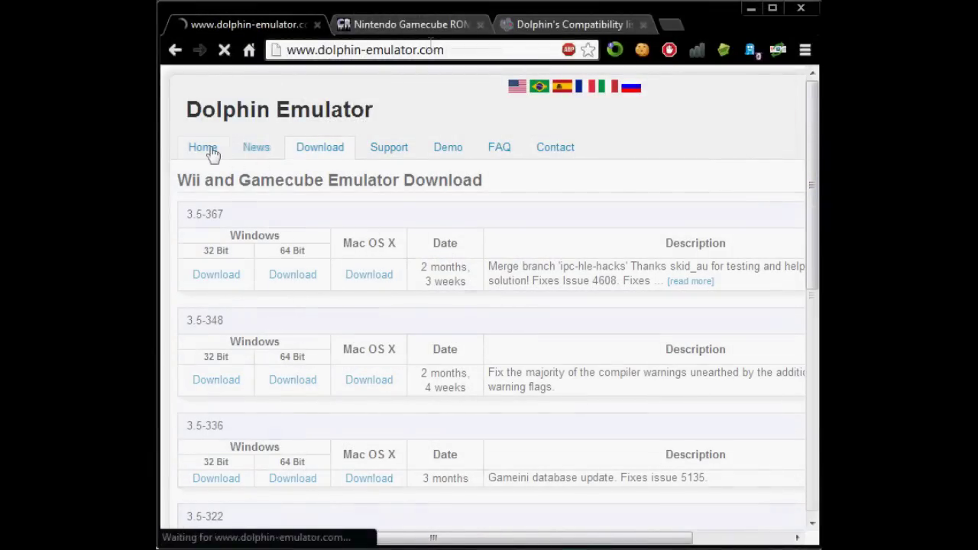
pyautogui.middleClick(341, 227)
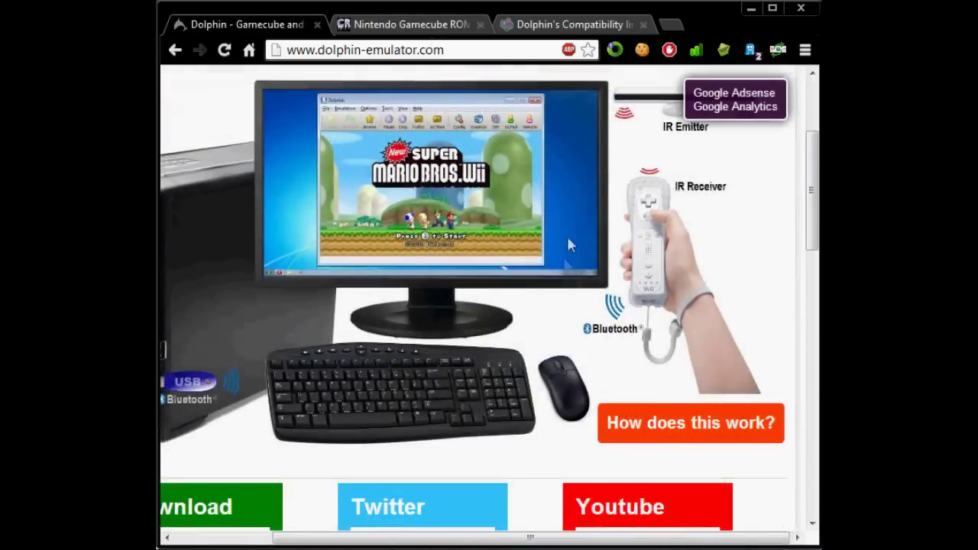
pyautogui.scroll(1, 563, 207)
pyautogui.middleClick(509, 124)
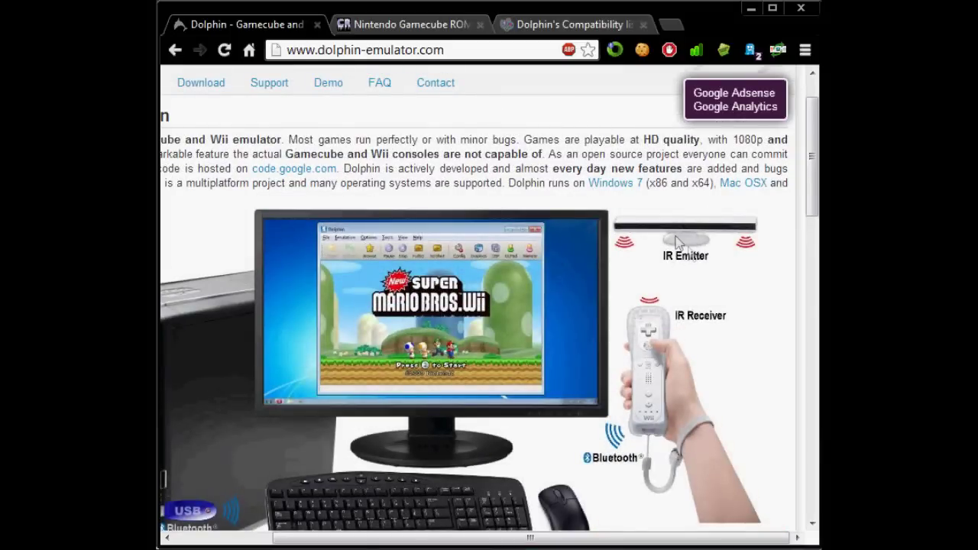
pyautogui.scroll(-1, 679, 236)
pyautogui.scroll(1, 640, 244)
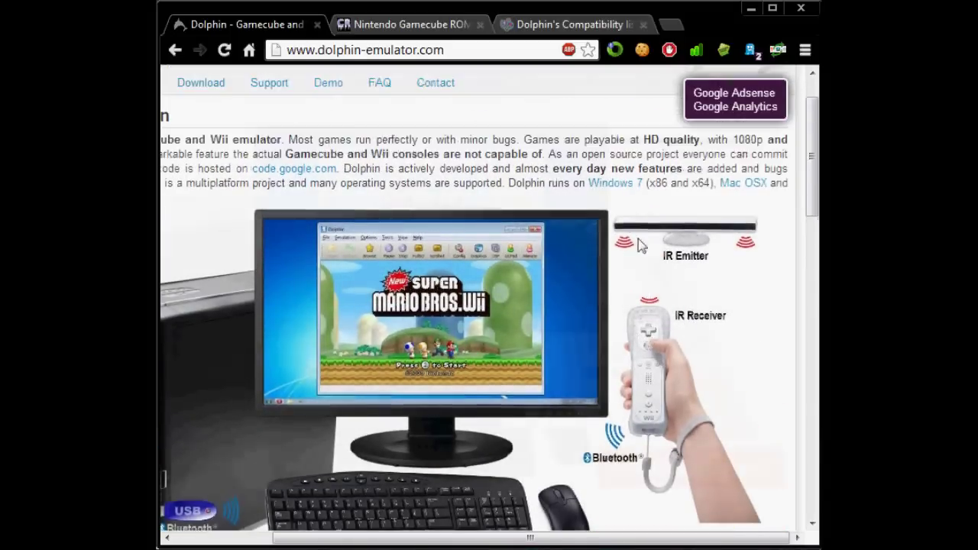
pyautogui.scroll(-1, 652, 158)
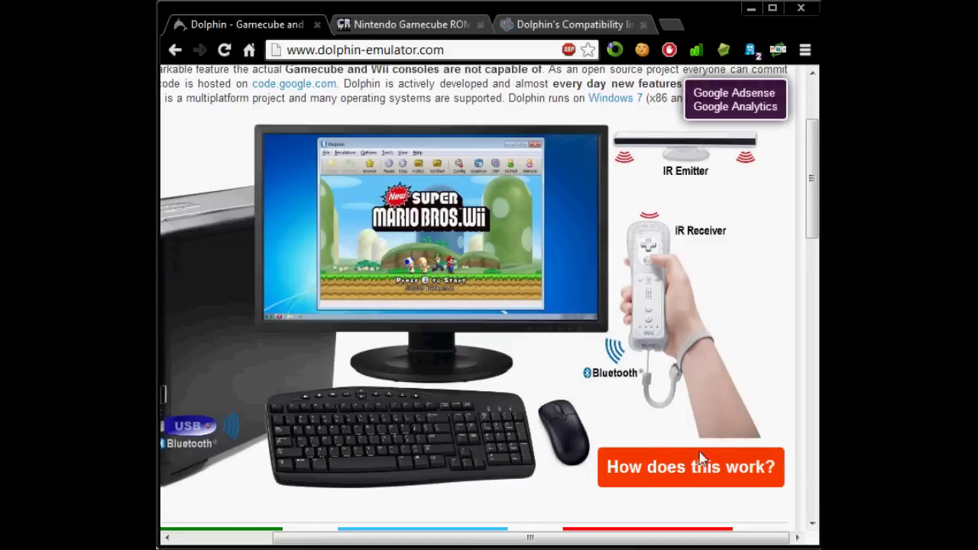
# - Switch to the CoolROM Nintendo Gamecube page and look through its Top 50 Downloaded and Top 50 Rated lists
pyautogui.click(376, 19)
pyautogui.moveTo(449, 50)
pyautogui.mouseDown()
pyautogui.moveTo(225, 38)
pyautogui.moveTo(250, 57)
pyautogui.moveTo(448, 50)
pyautogui.mouseUp()
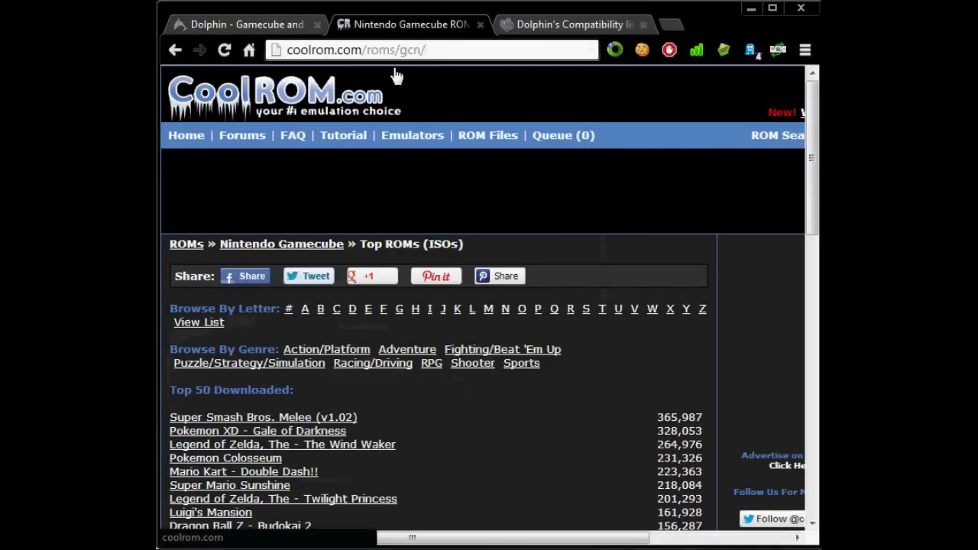
pyautogui.scroll(-1, 445, 410)
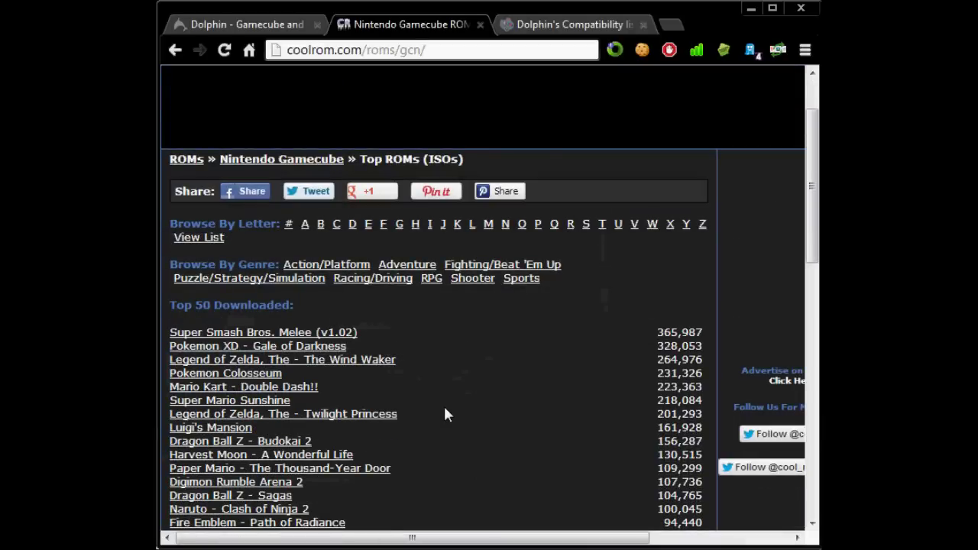
pyautogui.scroll(1, 445, 410)
pyautogui.scroll(-5, 447, 415)
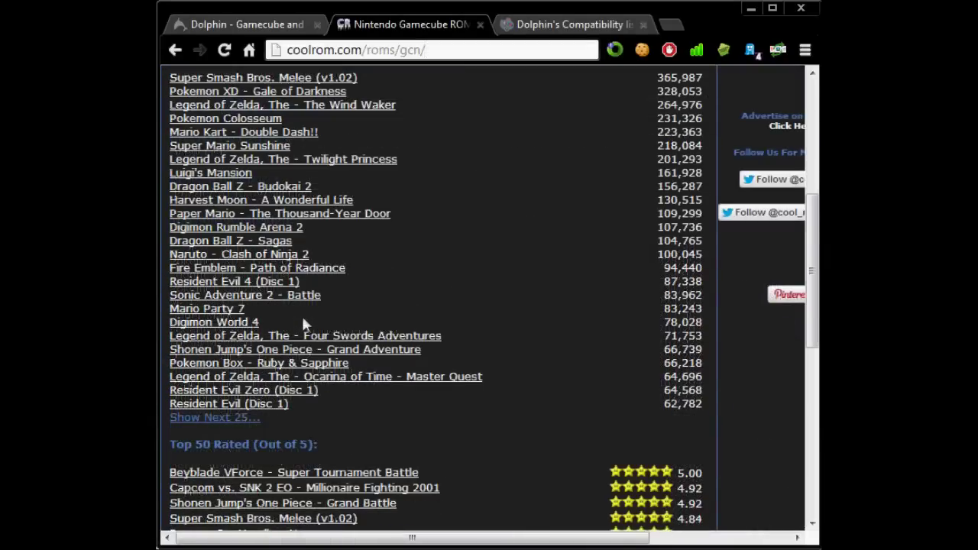
pyautogui.scroll(-5, 302, 282)
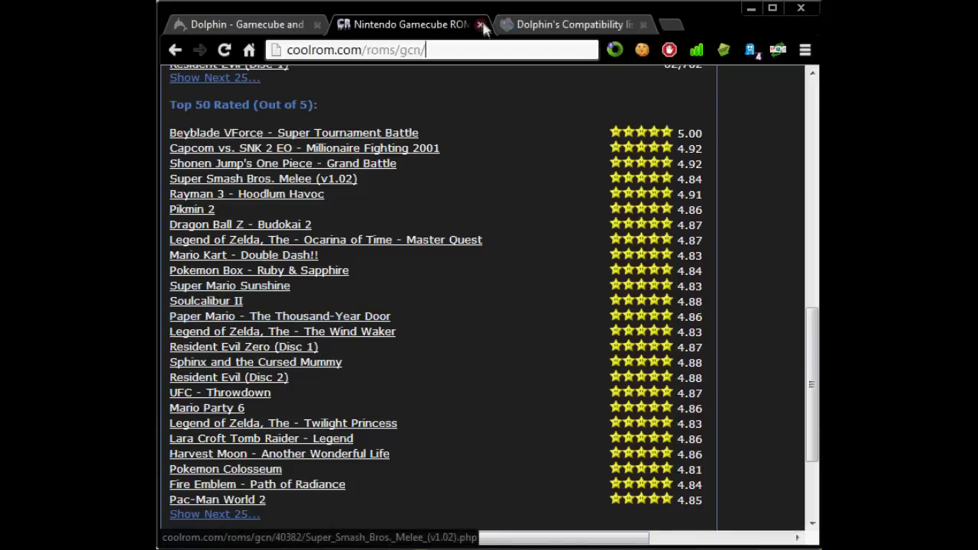
pyautogui.scroll(9, 475, 200)
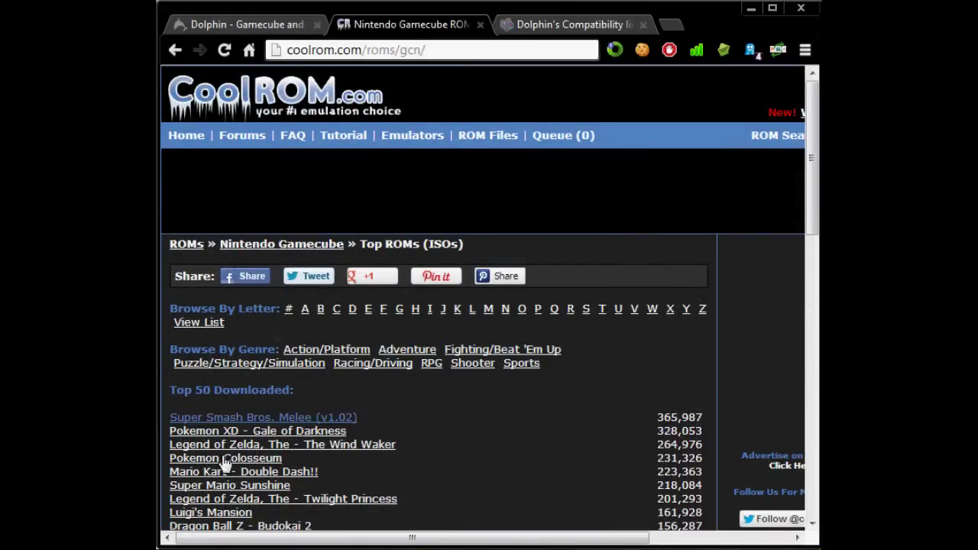
pyautogui.scroll(-5, 295, 305)
pyautogui.scroll(-2, 313, 307)
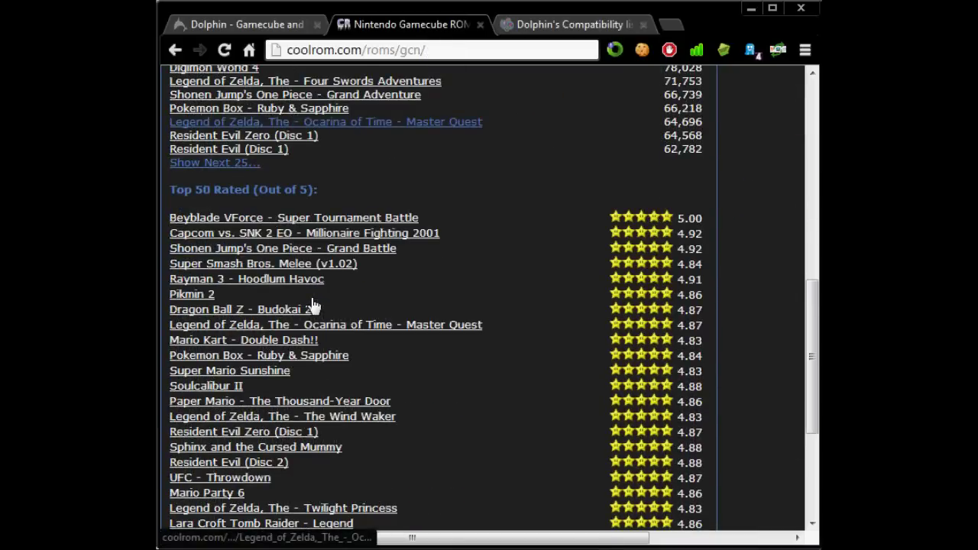
pyautogui.scroll(10, 331, 283)
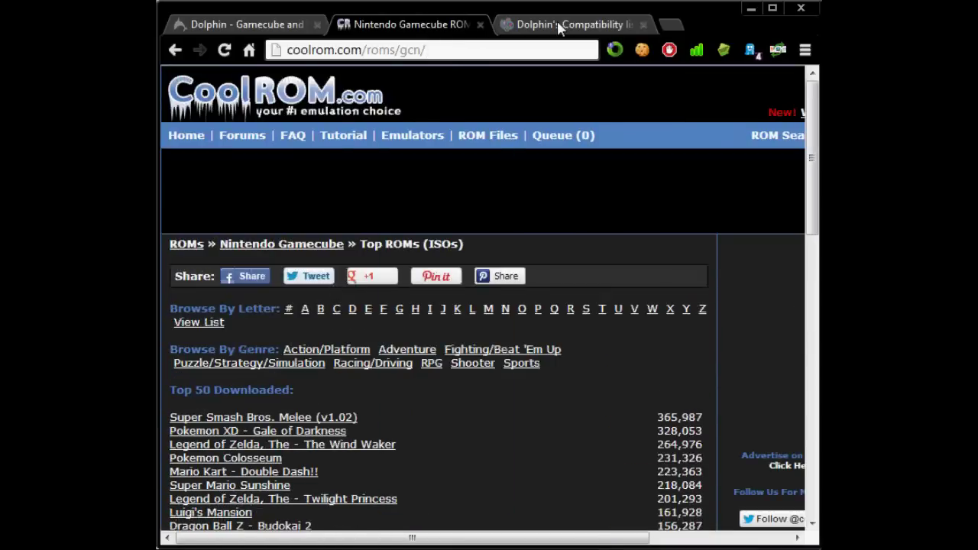
# - Switch to the Dolphin's Compatibility list forum topic and bring the game list into view
pyautogui.click(564, 24)
pyautogui.moveTo(350, 50); pyautogui.dragTo(532, 60)
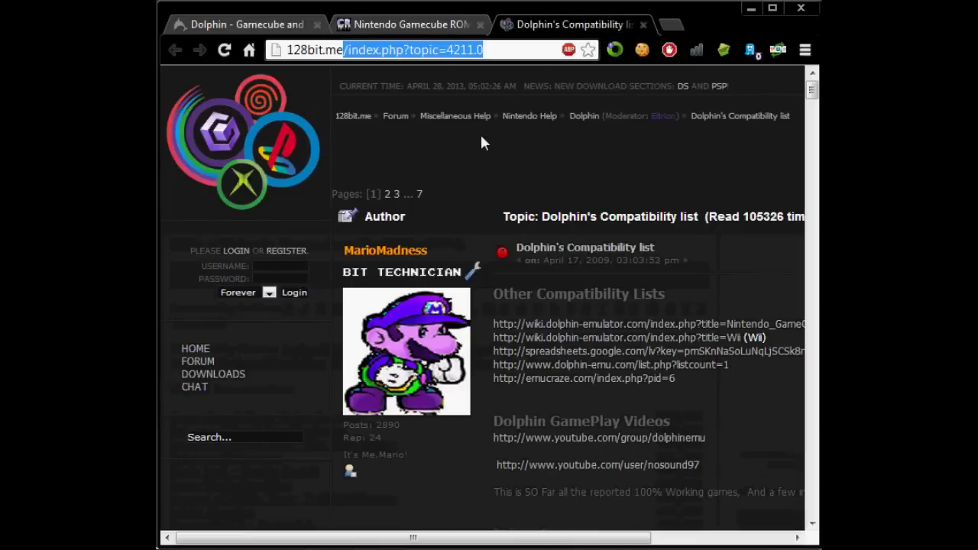
pyautogui.click(426, 197)
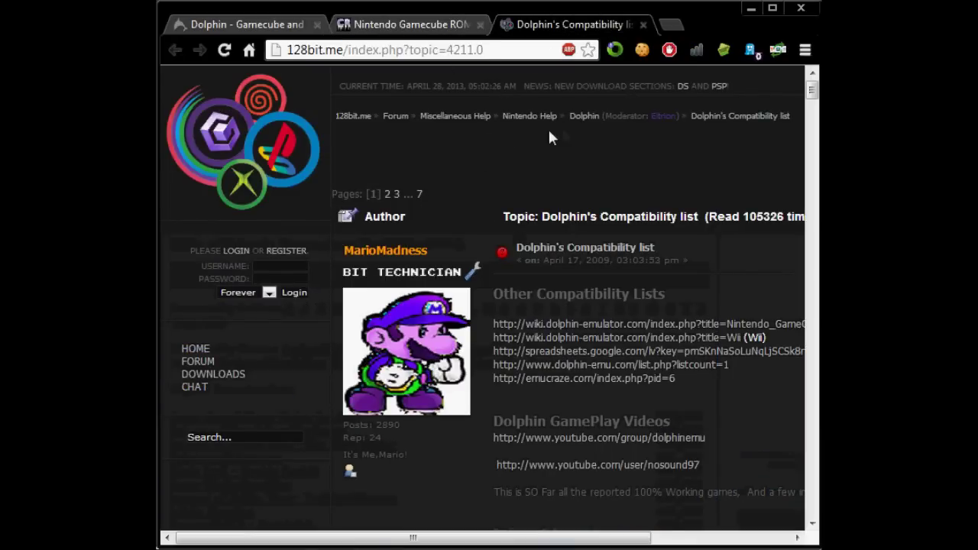
pyautogui.scroll(-2, 465, 404)
pyautogui.middleClick(454, 369)
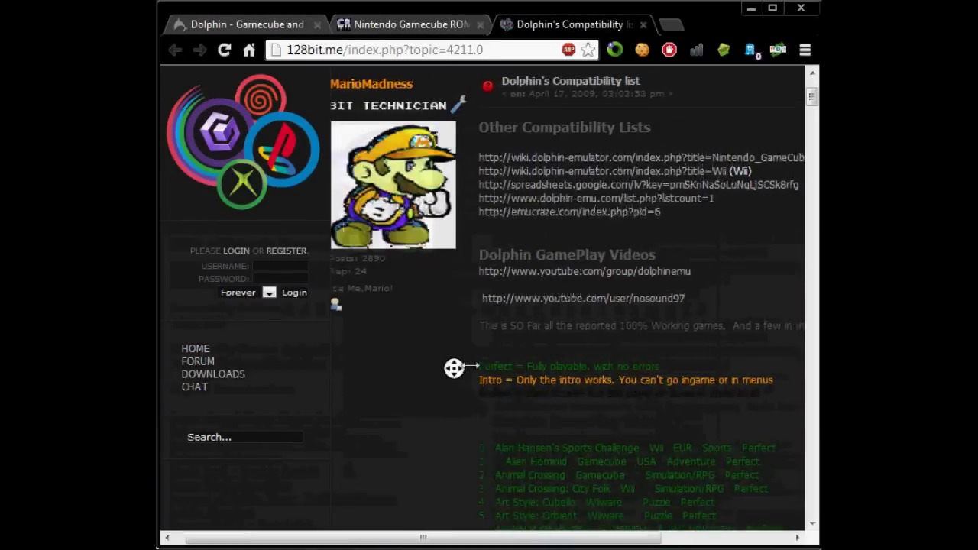
pyautogui.scroll(-1, 551, 264)
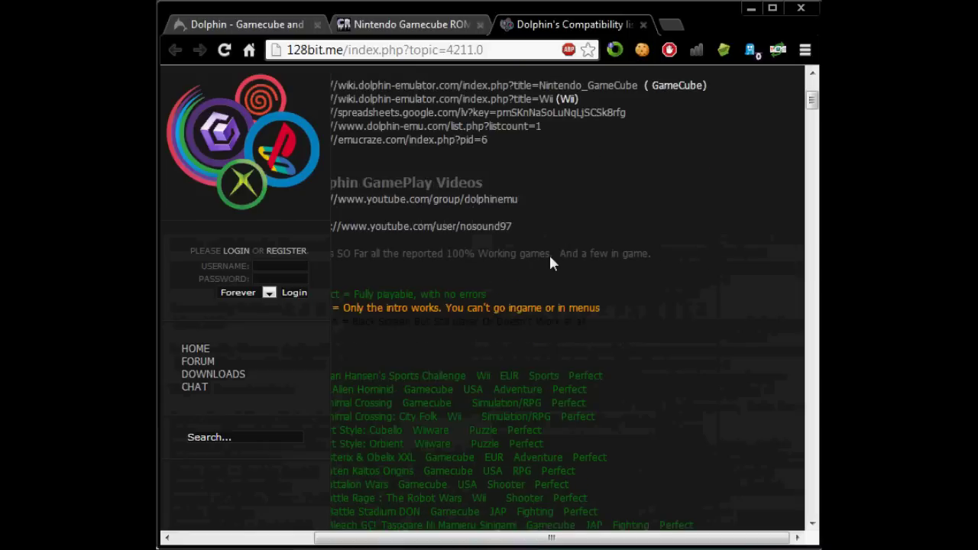
pyautogui.moveTo(631, 540); pyautogui.dragTo(568, 538)
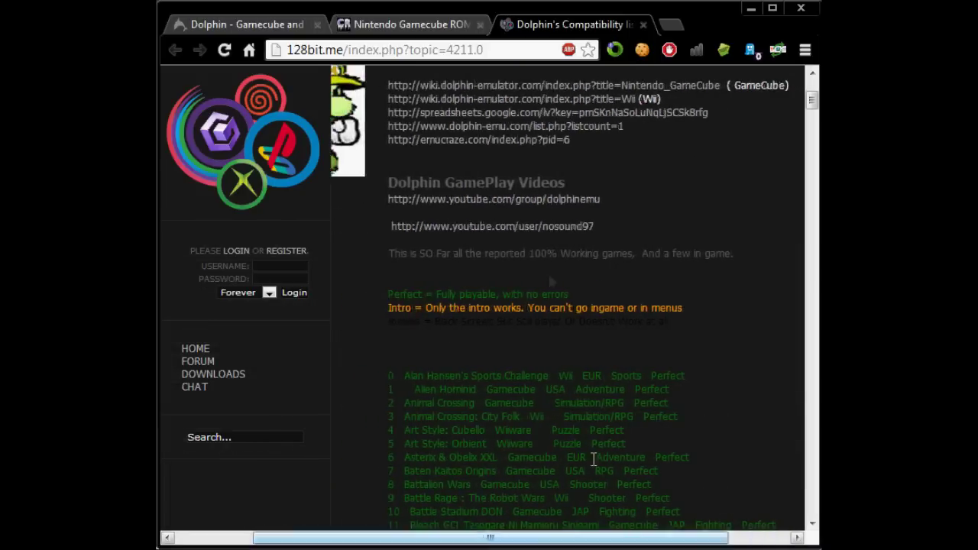
# - Read the compatibility legend for Perfect, Intro and Broken, along with the first games in the list
pyautogui.scroll(-2, 545, 267)
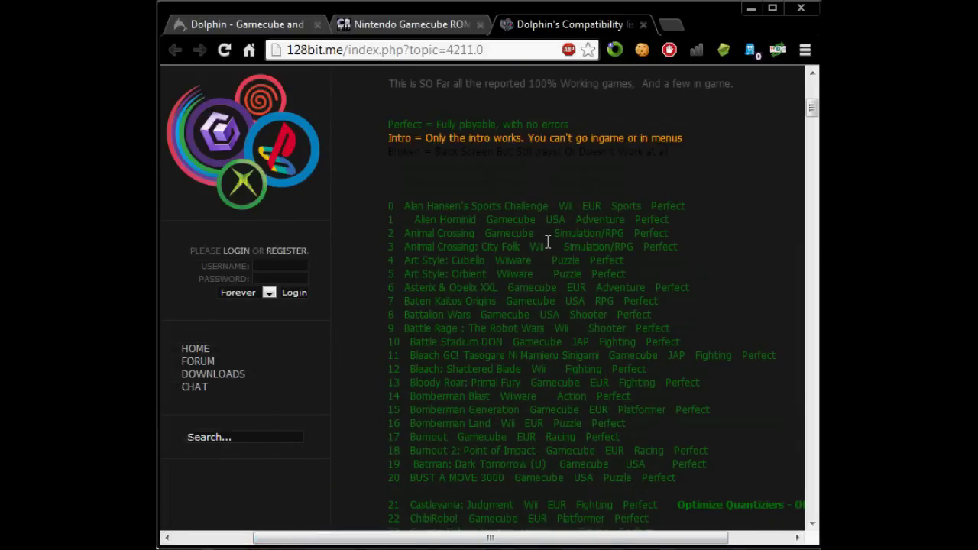
pyautogui.scroll(-2, 547, 242)
pyautogui.scroll(3, 550, 176)
pyautogui.moveTo(412, 207); pyautogui.dragTo(583, 214)
pyautogui.click(523, 226)
pyautogui.moveTo(401, 223); pyautogui.dragTo(687, 224)
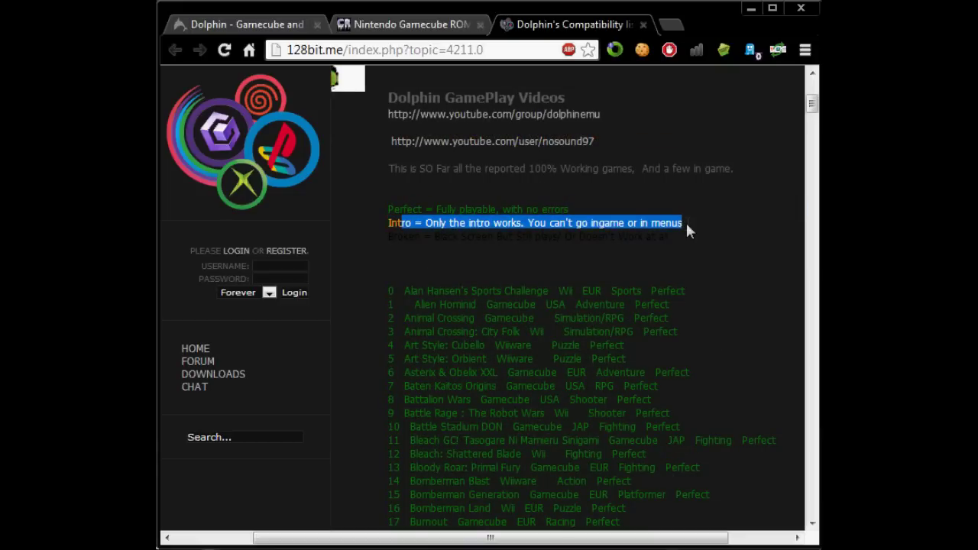
pyautogui.click(438, 246)
pyautogui.scroll(-1, 658, 352)
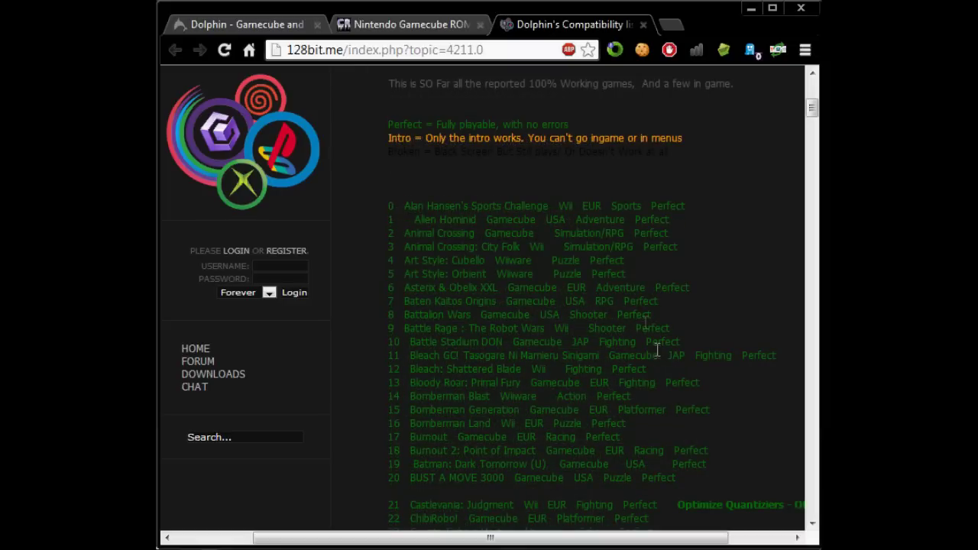
pyautogui.scroll(-1, 445, 221)
# - Search the compatibility list for "soul" and read the rating and settings note for Soul Calibur 2
pyautogui.hotkey('ctrl', 'f')
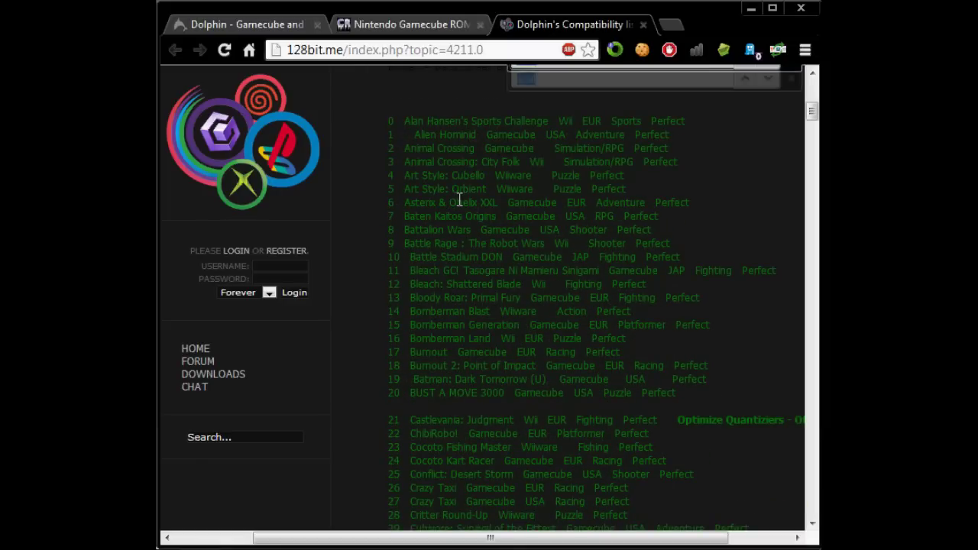
pyautogui.write('soul')
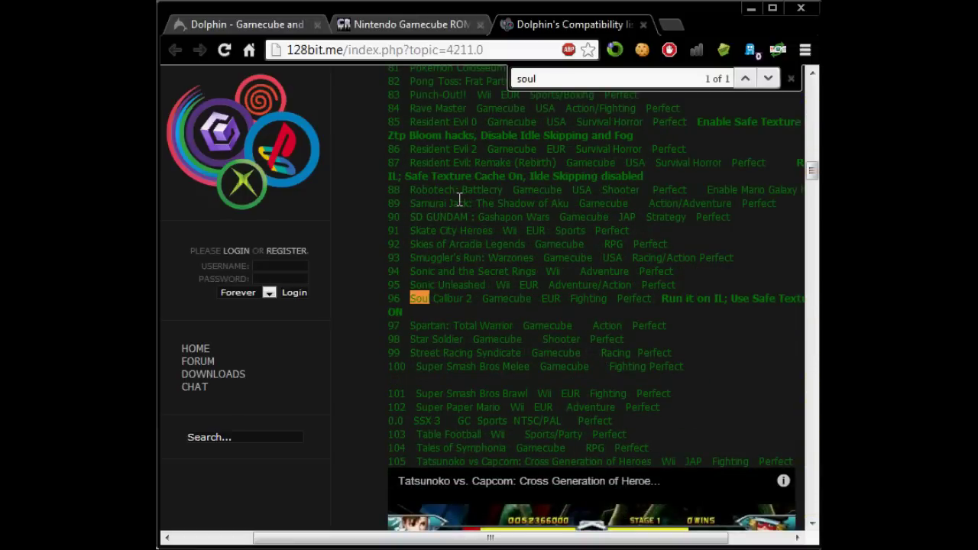
pyautogui.moveTo(530, 297); pyautogui.dragTo(721, 278)
pyautogui.click(740, 297)
pyautogui.hscroll(1, 688, 315)
pyautogui.moveTo(681, 298); pyautogui.dragTo(706, 303)
pyautogui.hscroll(-1, 561, 306)
# - Examine the remaining Perfect games and the first entry of the InGame section, including its crash note
pyautogui.scroll(-5, 591, 312)
pyautogui.scroll(-1, 590, 312)
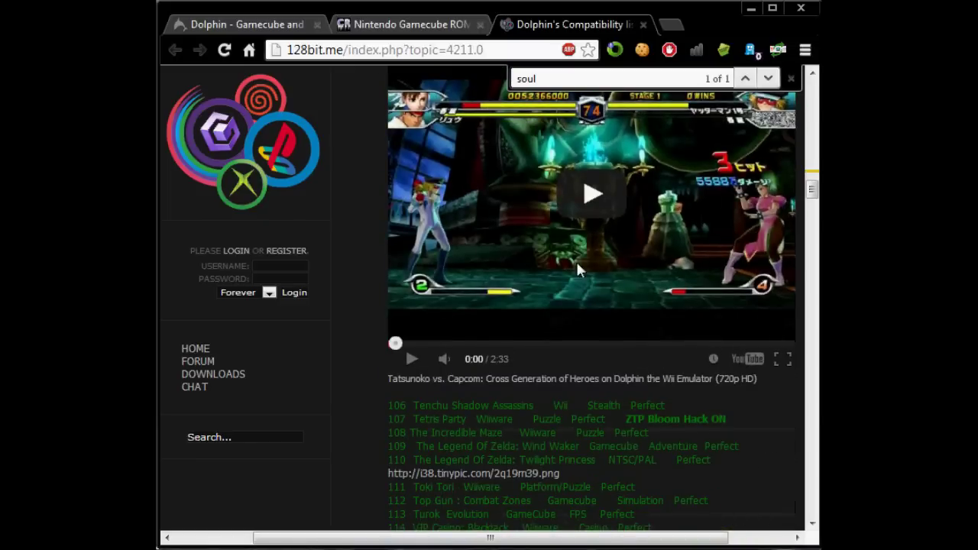
pyautogui.scroll(-15, 561, 283)
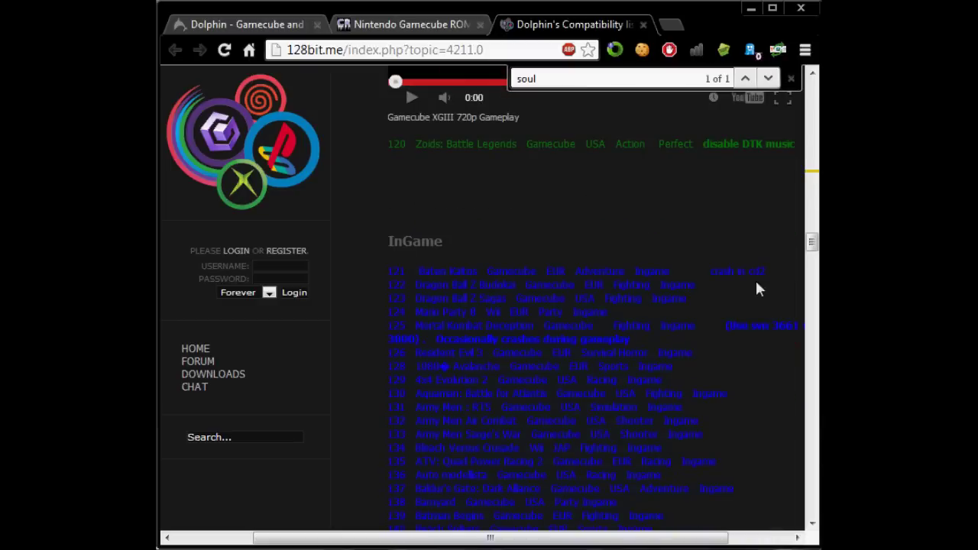
pyautogui.moveTo(715, 271); pyautogui.dragTo(759, 271)
pyautogui.moveTo(578, 276); pyautogui.dragTo(492, 277)
# - Read the Broken section at the end of the compatibility list, including the Pokemon XD entry
pyautogui.scroll(-20, 496, 276)
pyautogui.scroll(-15, 508, 264)
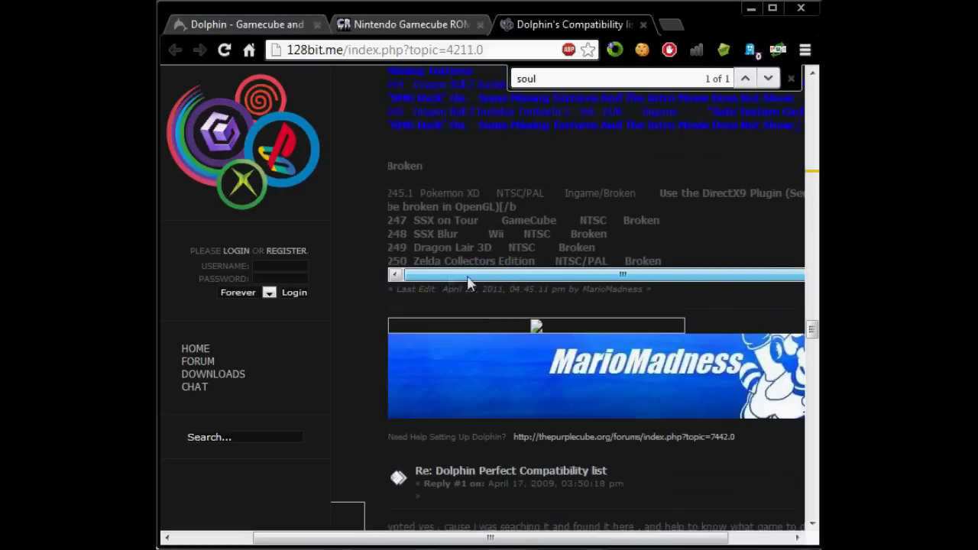
pyautogui.moveTo(475, 192); pyautogui.dragTo(670, 183)
pyautogui.click(673, 196)
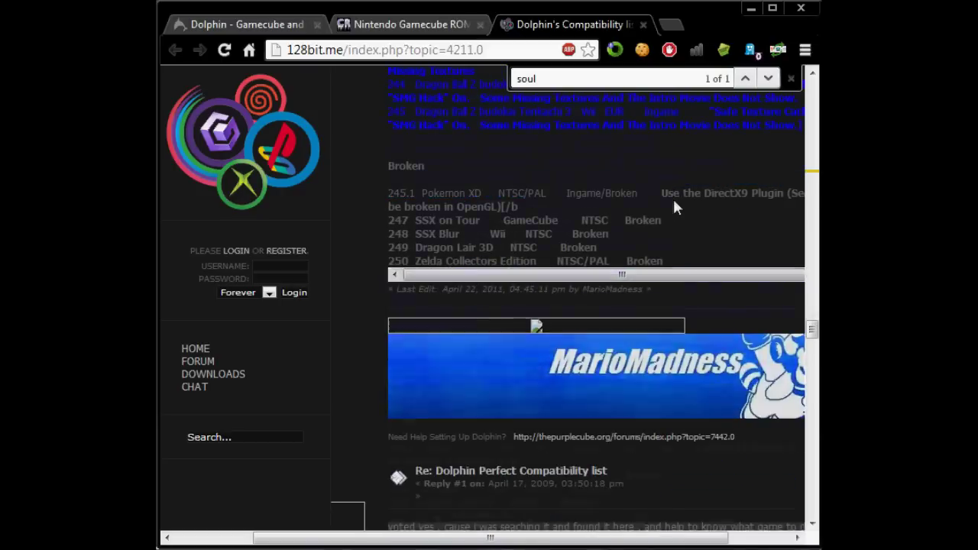
pyautogui.scroll(20, 672, 197)
pyautogui.scroll(5, 646, 229)
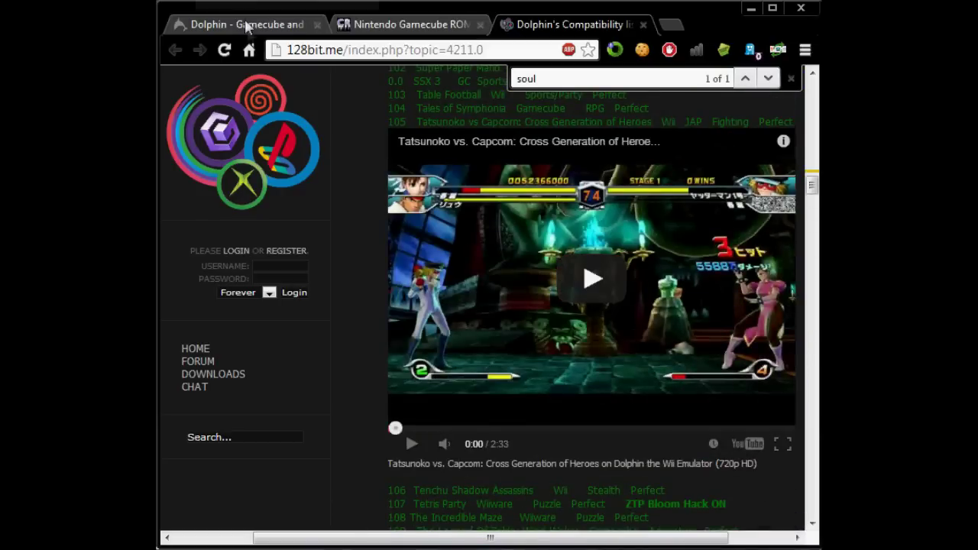
# - Go back to the CoolROM Gamecube page and browse its most downloaded and top rated games
pyautogui.click(247, 24)
pyautogui.click(394, 17)
pyautogui.scroll(-10, 349, 273)
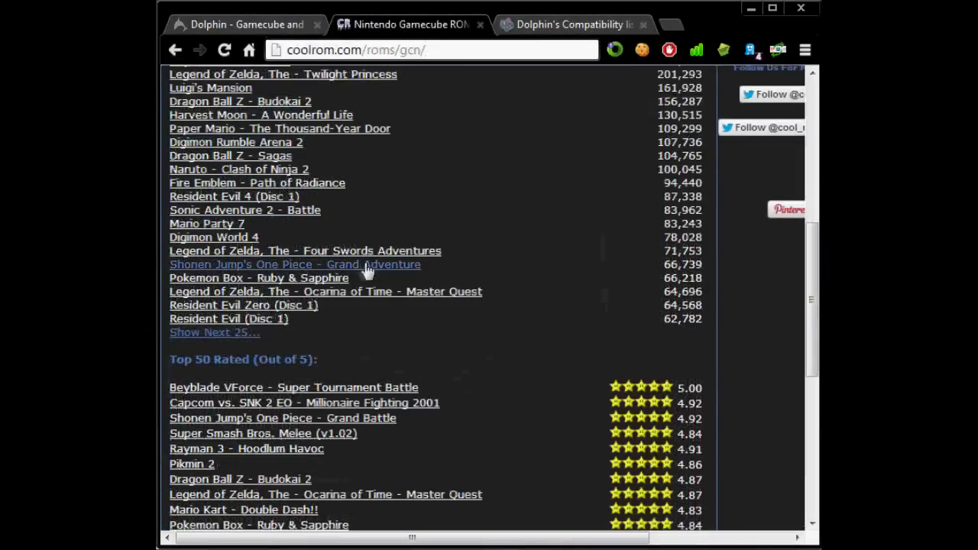
# - Open the Soulcalibur II page on CoolROM and look over its screenshots and download options
pyautogui.click(236, 302)
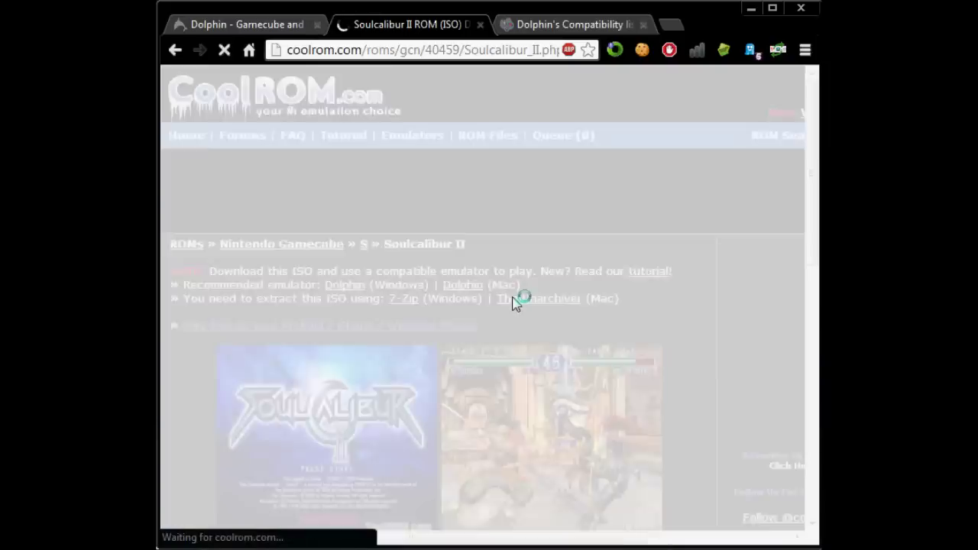
pyautogui.scroll(-1, 683, 244)
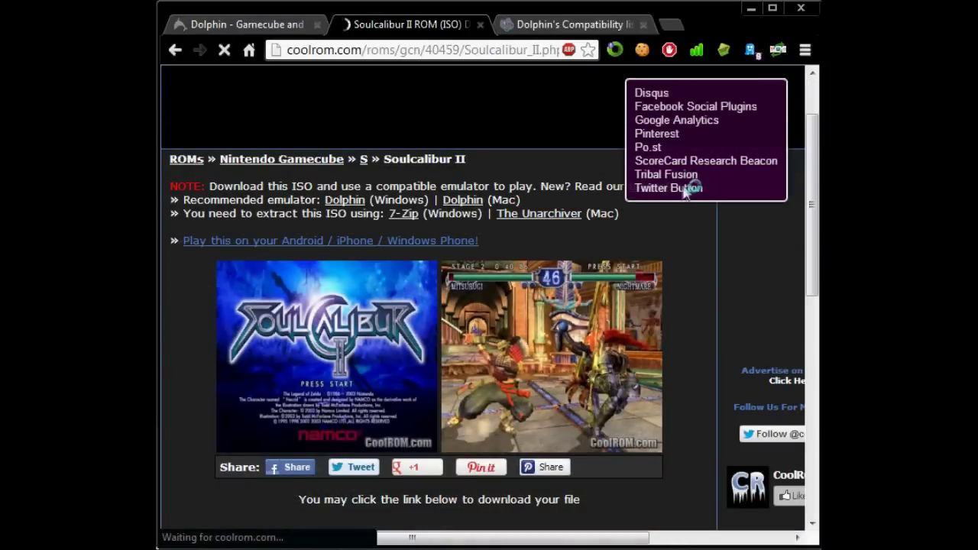
pyautogui.scroll(-2, 672, 206)
pyautogui.scroll(1, 672, 207)
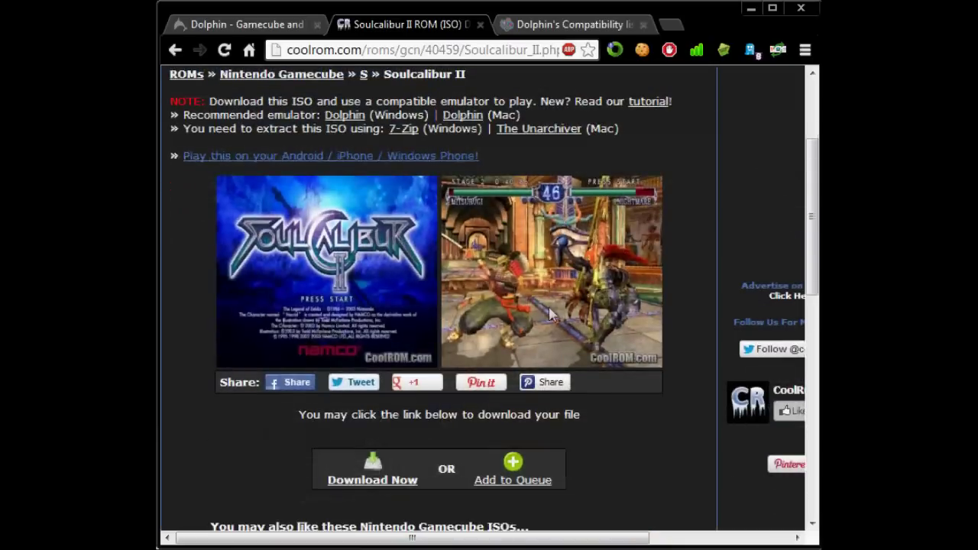
# - Switch to the Gamecube Emulator folder and extract the Dolphin and Soulcalibur II archives, each to its own folder
pyautogui.click(750, 8)
pyautogui.click(616, 371)
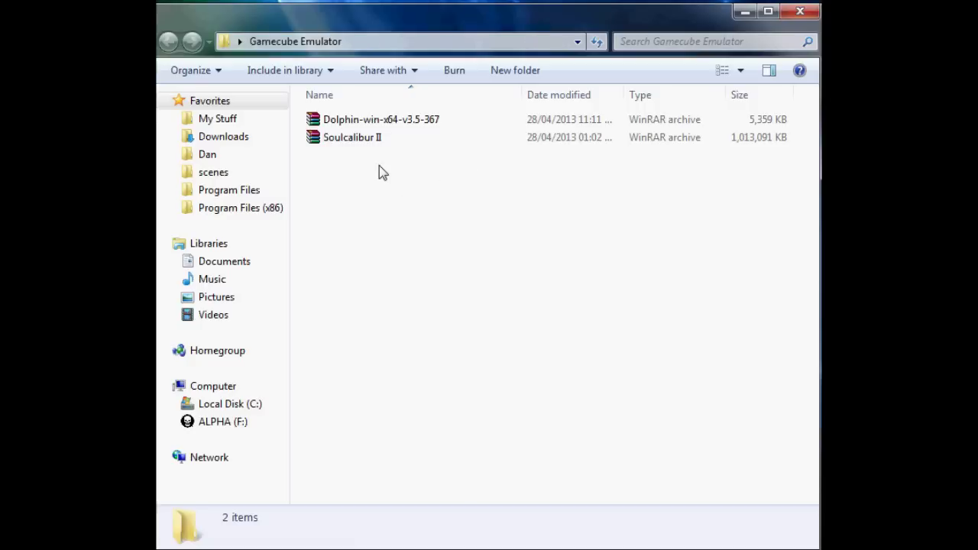
pyautogui.moveTo(416, 205); pyautogui.dragTo(362, 96)
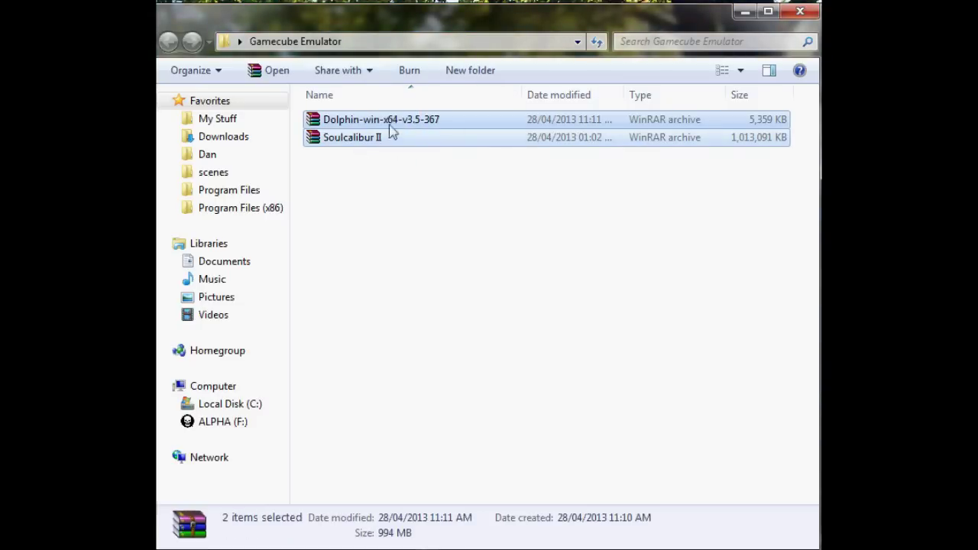
pyautogui.rightClick(391, 119)
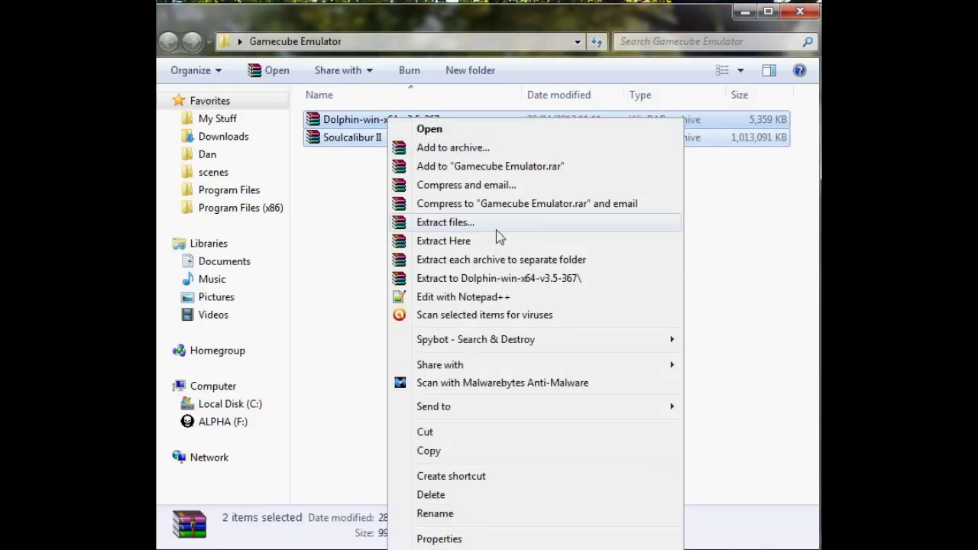
pyautogui.click(486, 259)
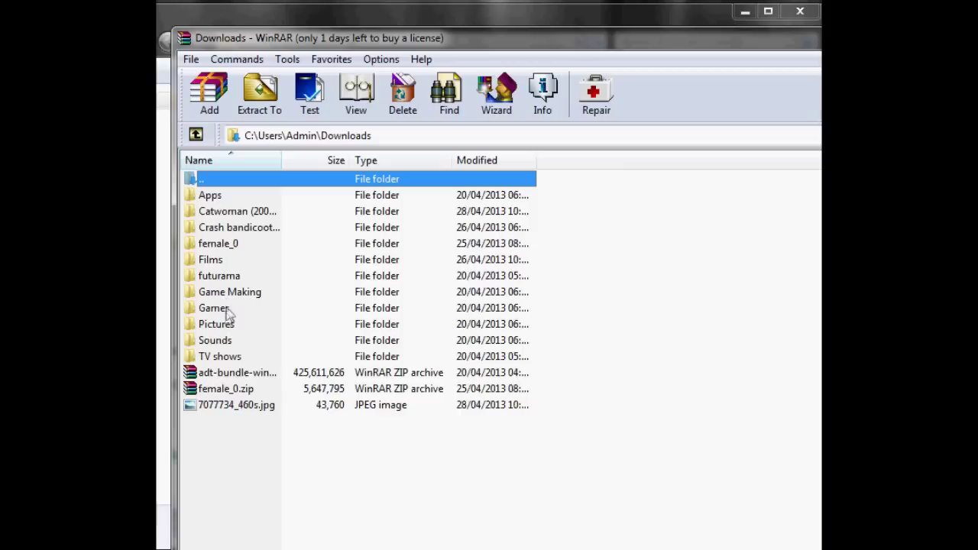
# - Browse WinRAR to the Gamecube Emulator folder on the Desktop and close WinRAR
pyautogui.click(196, 136)
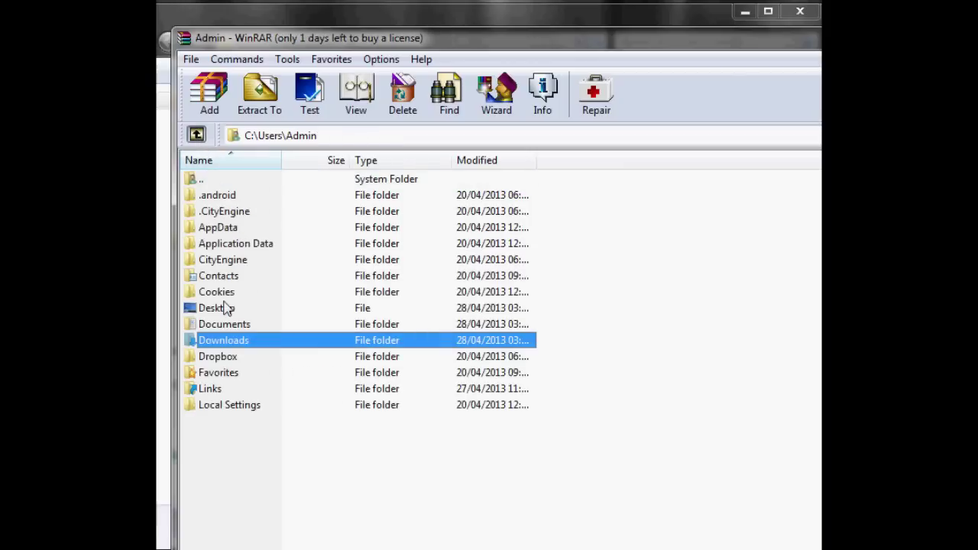
pyautogui.doubleClick(223, 310)
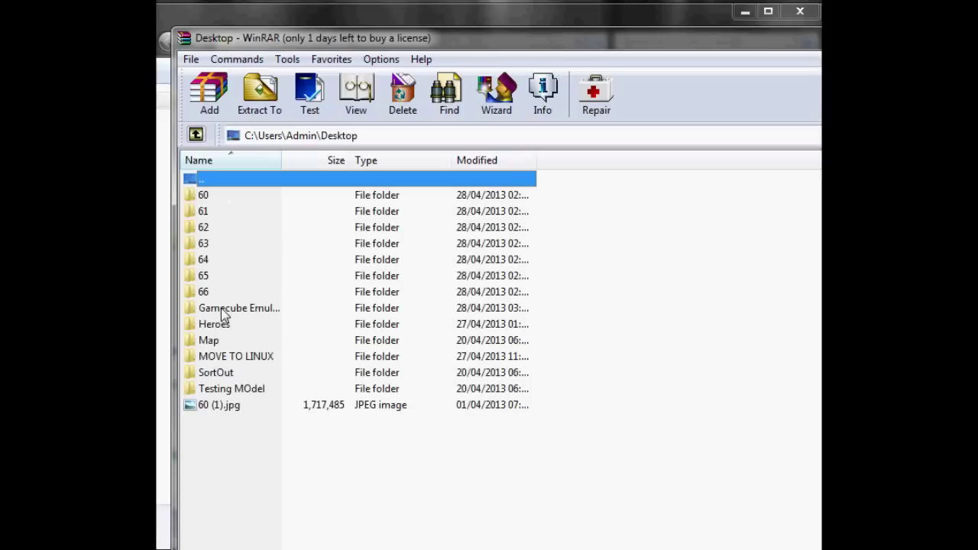
pyautogui.doubleClick(238, 309)
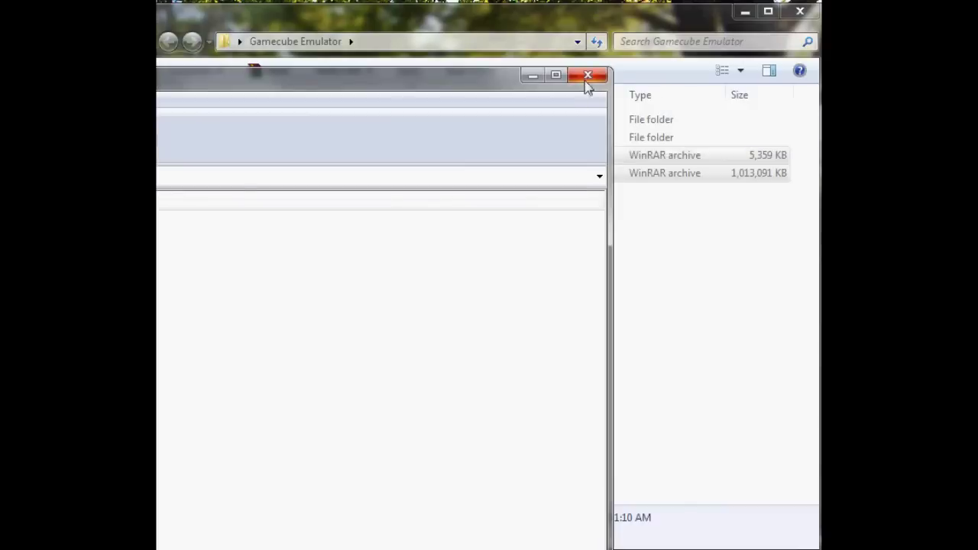
pyautogui.click(585, 81)
# - Create a new folder named "Gamecube Emualtor" alongside the extracted folders
pyautogui.moveTo(386, 128); pyautogui.dragTo(459, 243)
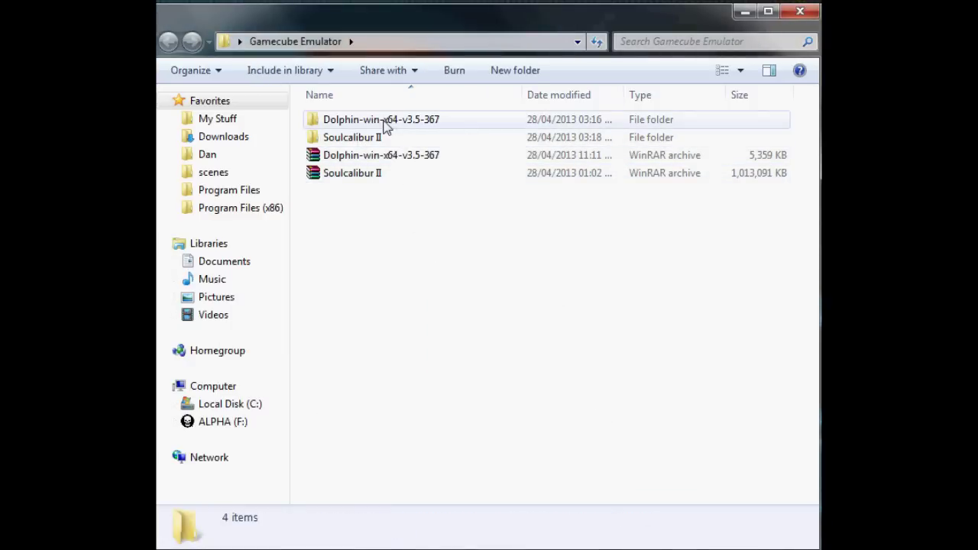
pyautogui.click(523, 75)
pyautogui.write('Gamecube Emualtor')
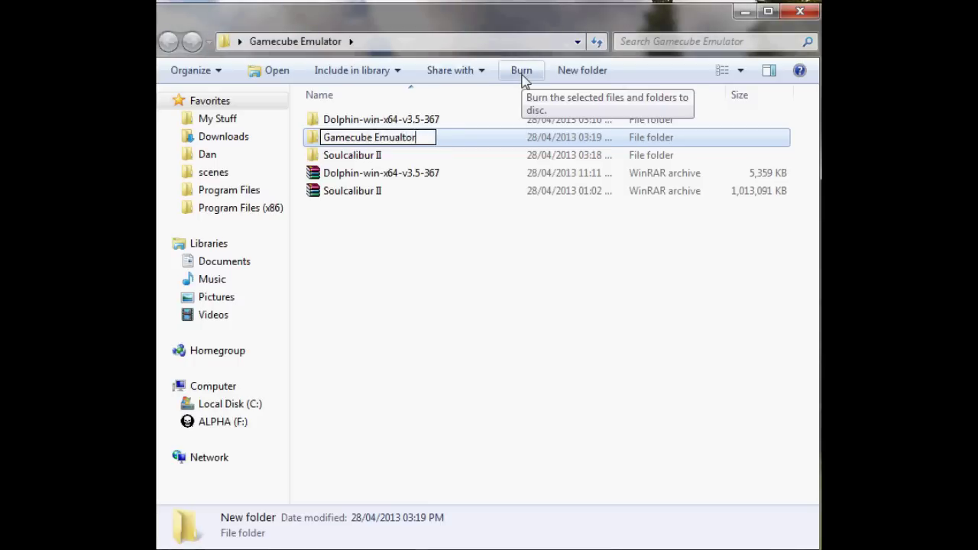
pyautogui.press('Return')
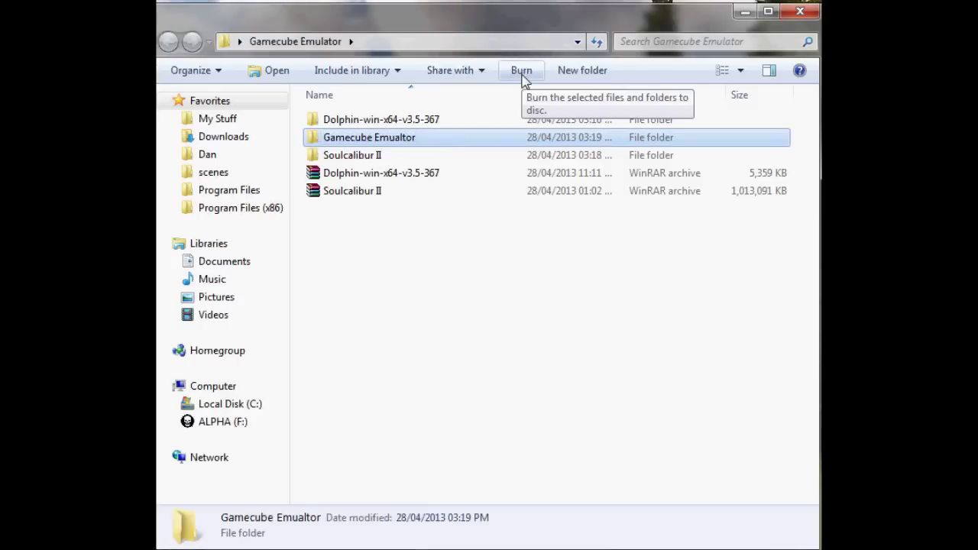
# - Move all files and folders from the extracted Dolphin-win-x64-v3.5-367 folder into the Gamecube Emualtor folder
pyautogui.doubleClick(402, 126)
pyautogui.moveTo(479, 459); pyautogui.dragTo(291, 104)
pyautogui.moveTo(420, 431); pyautogui.dragTo(308, 104)
pyautogui.rightClick(409, 207)
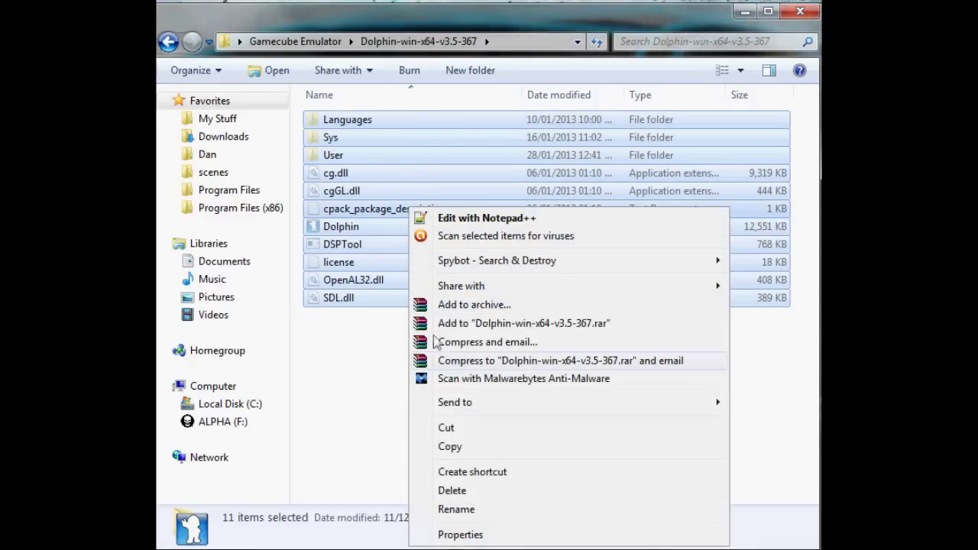
pyautogui.click(449, 446)
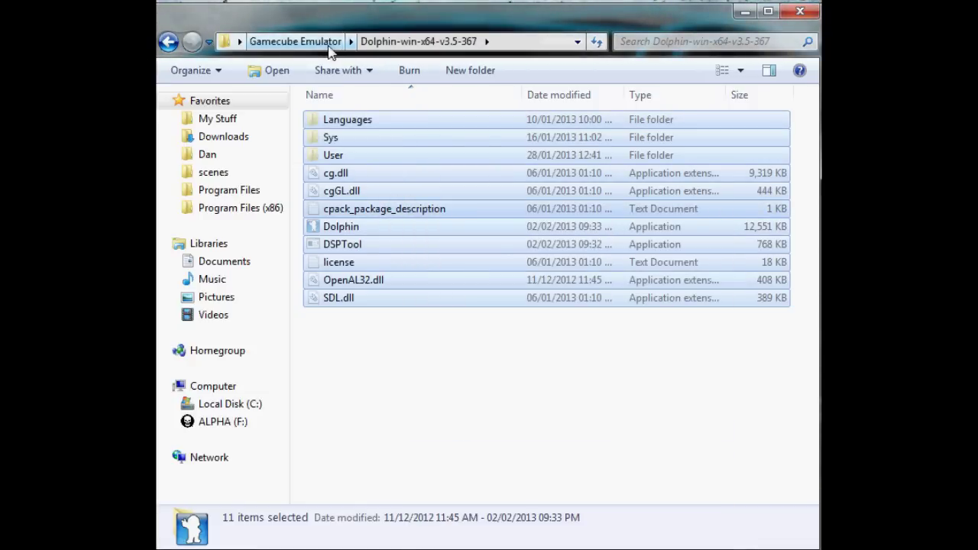
pyautogui.click(295, 41)
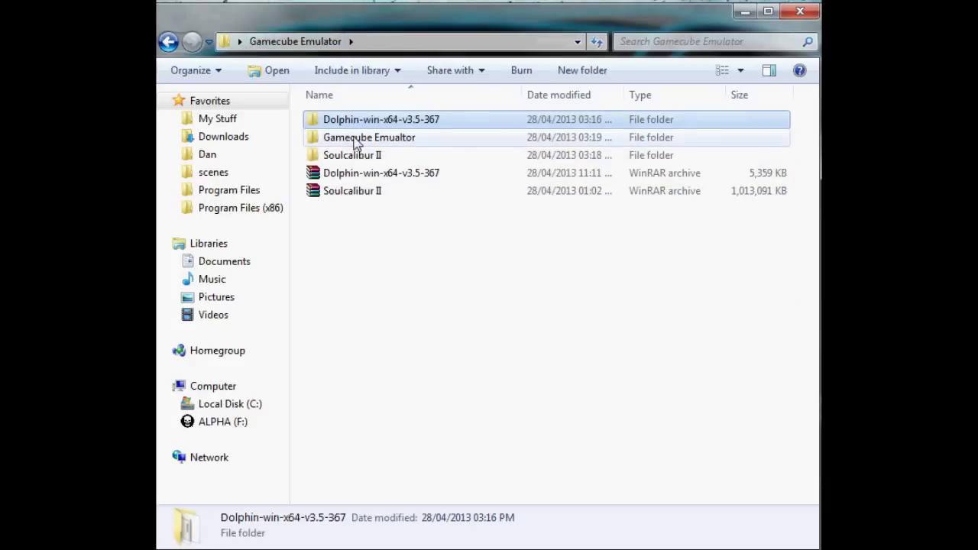
pyautogui.doubleClick(356, 139)
pyautogui.rightClick(387, 199)
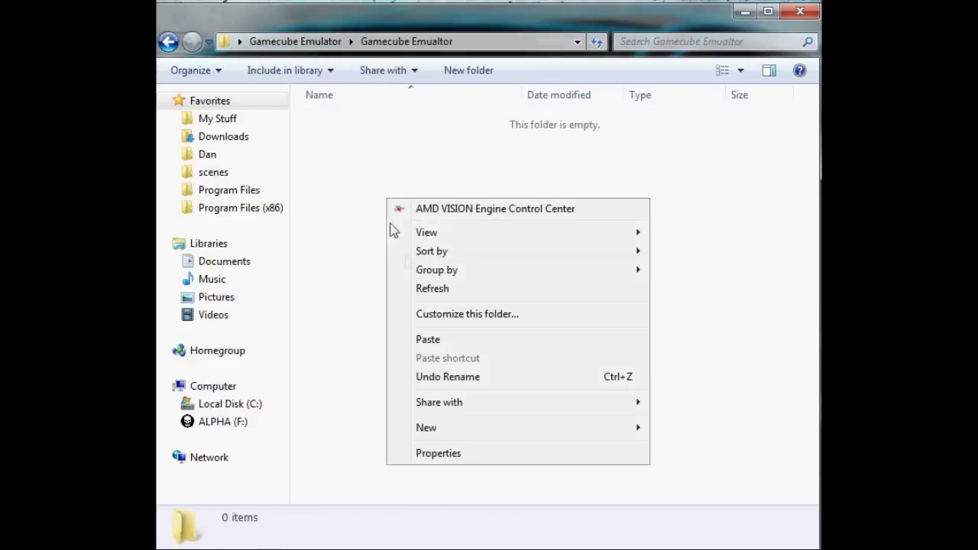
pyautogui.click(443, 338)
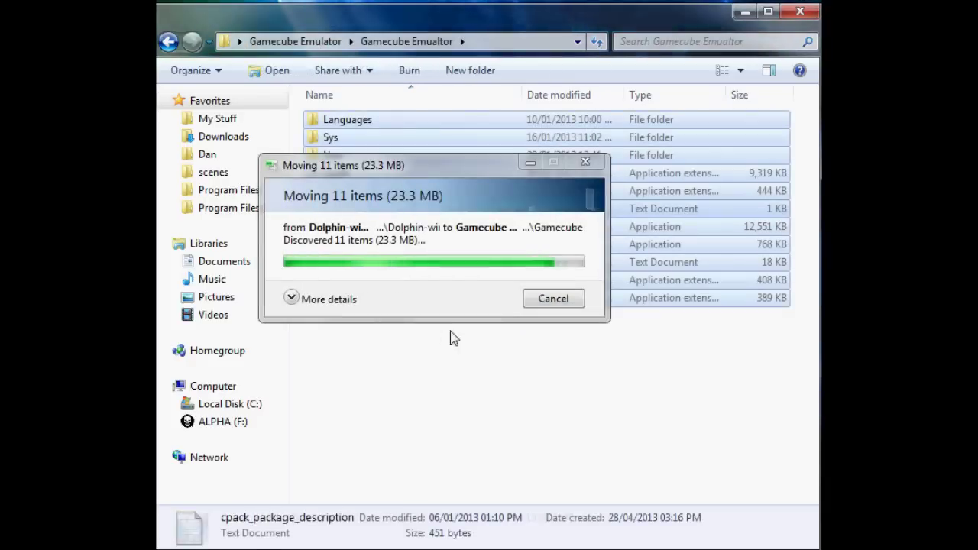
# - Create a folder named "Games" inside the Gamecube Emualtor folder
pyautogui.moveTo(493, 391); pyautogui.dragTo(603, 426)
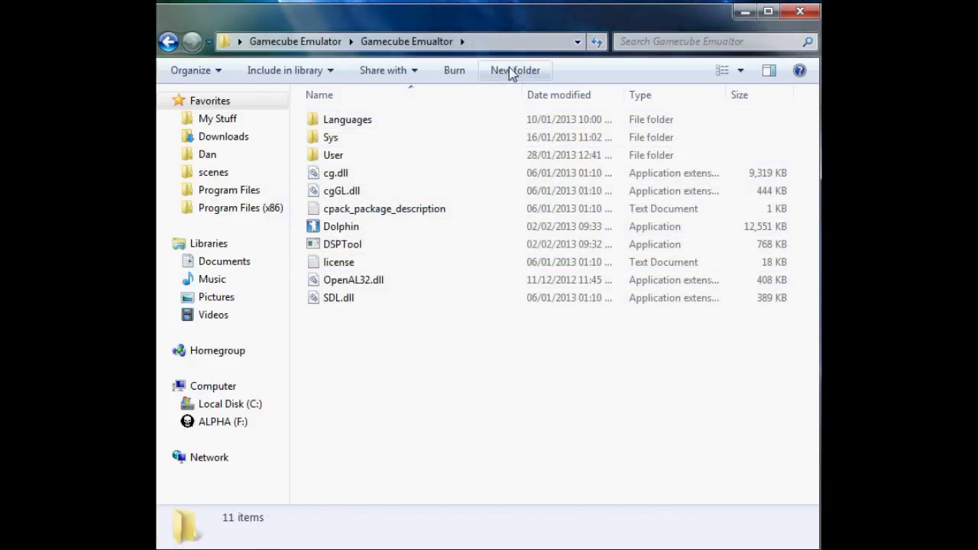
pyautogui.click(516, 70)
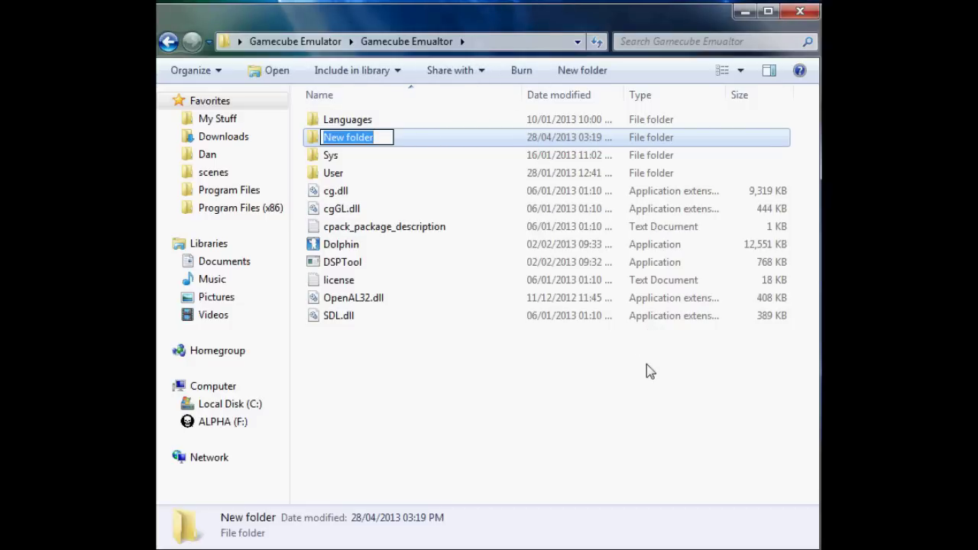
pyautogui.write('Games')
pyautogui.press('Return')
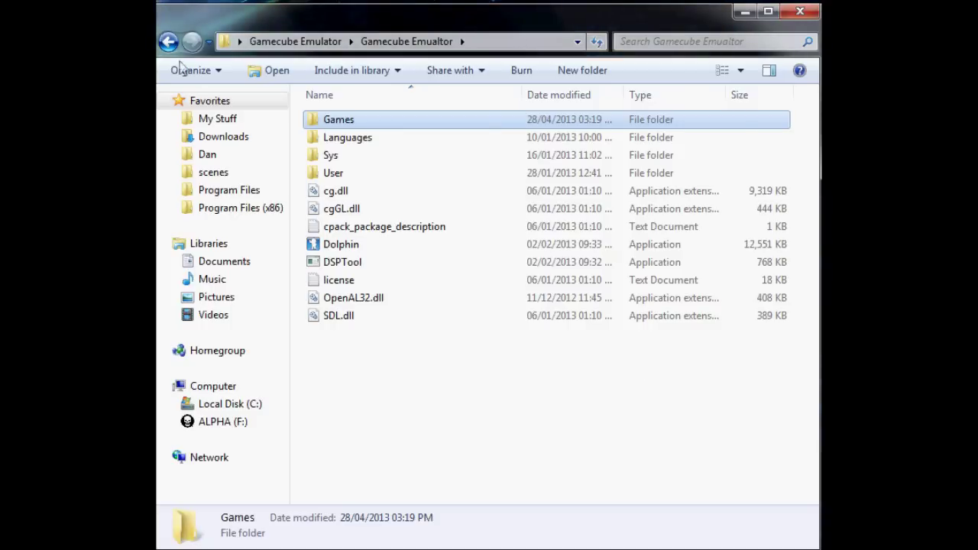
# - Move the Soulcalibur II ISO from its extracted folder into the Games folder of Gamecube Emualtor
pyautogui.click(295, 41)
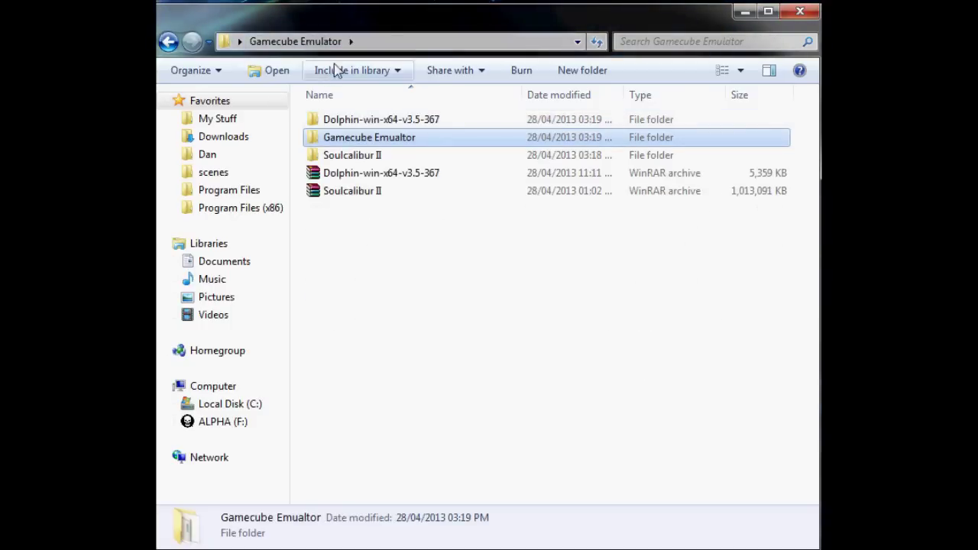
pyautogui.click(369, 158)
pyautogui.doubleClick(369, 157)
pyautogui.click(397, 139)
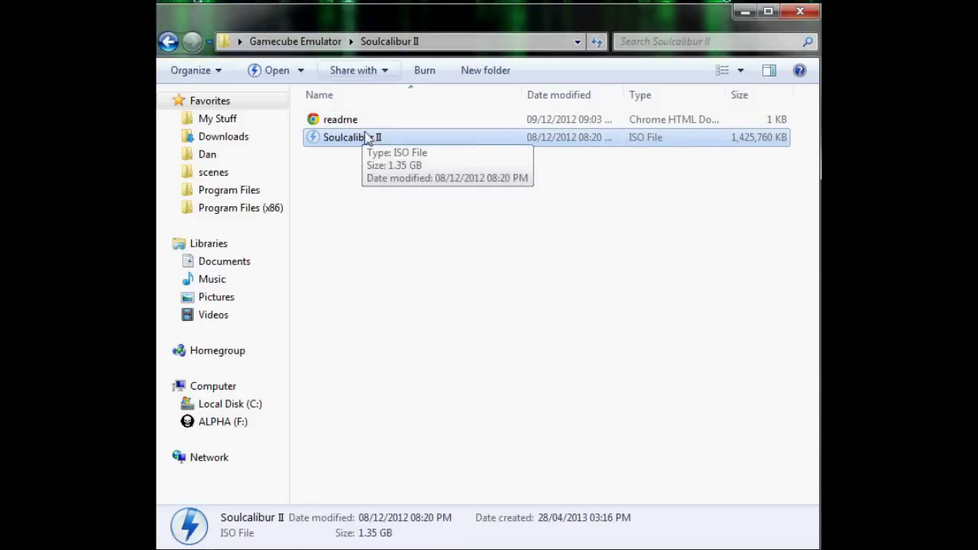
pyautogui.click(317, 41)
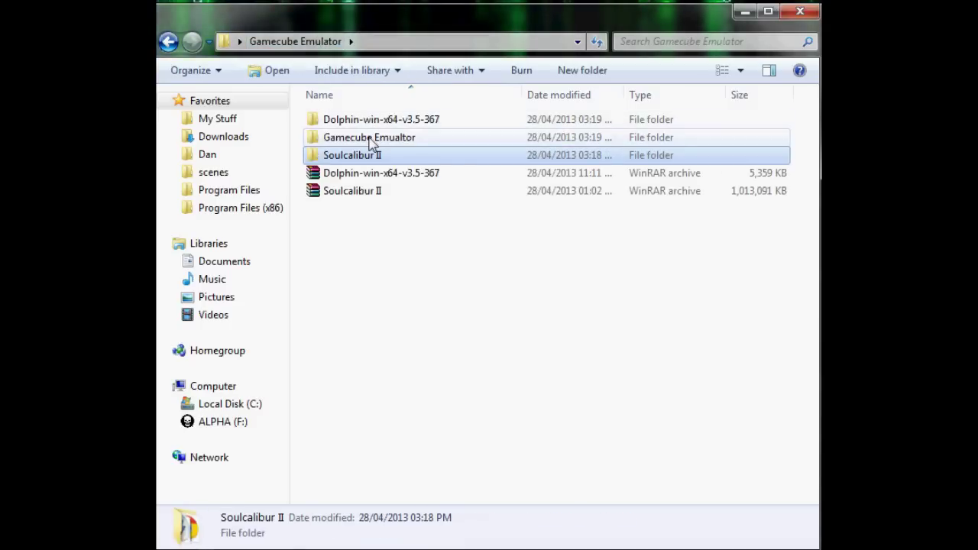
pyautogui.doubleClick(372, 139)
pyautogui.doubleClick(357, 122)
pyautogui.hotkey('ctrl', 'v')
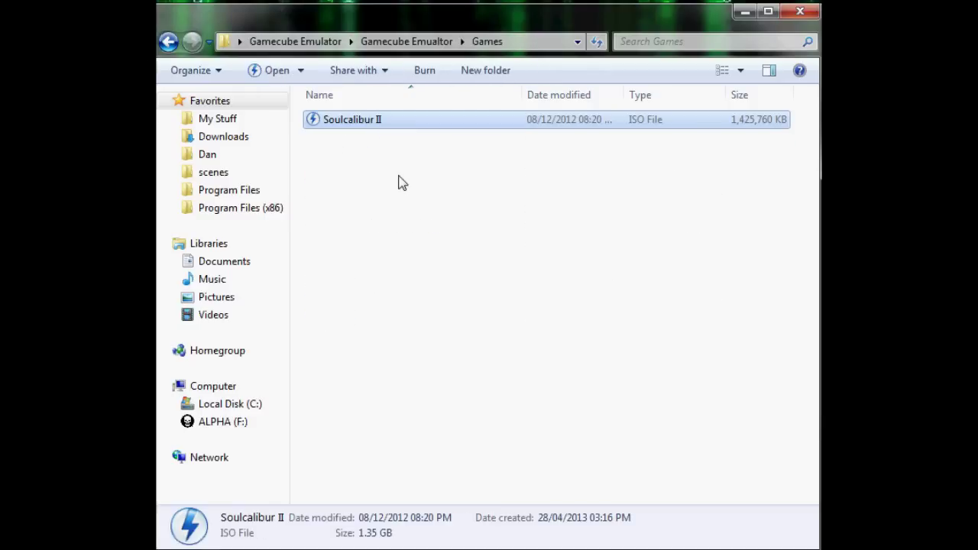
# - Launch the Dolphin application from the Gamecube Emualtor folder and move its window fully into view
pyautogui.click(406, 41)
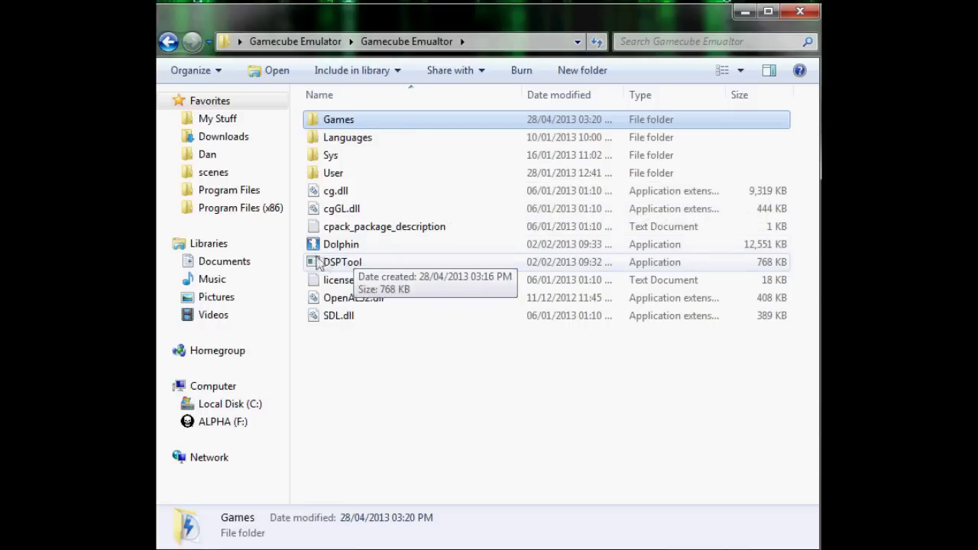
pyautogui.doubleClick(371, 248)
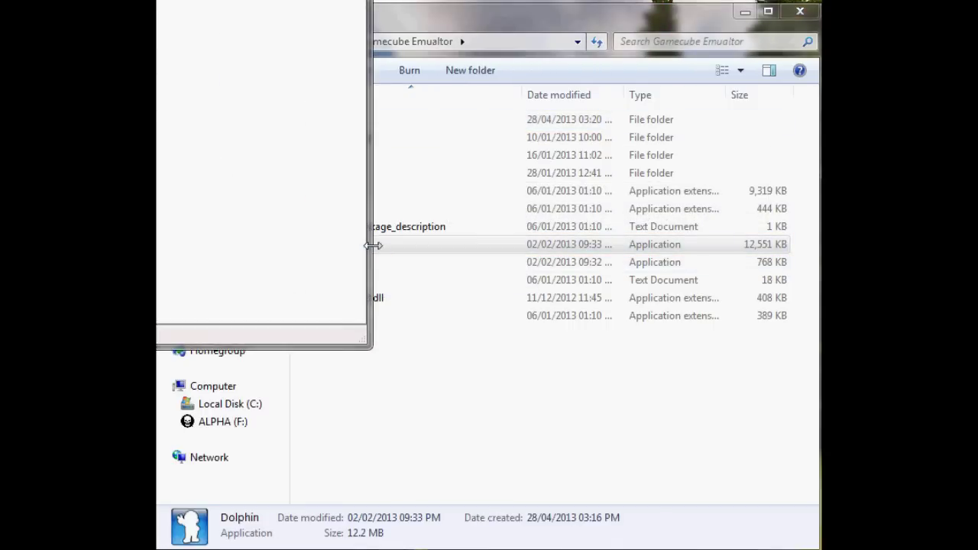
pyautogui.moveTo(157, 1); pyautogui.dragTo(487, 41)
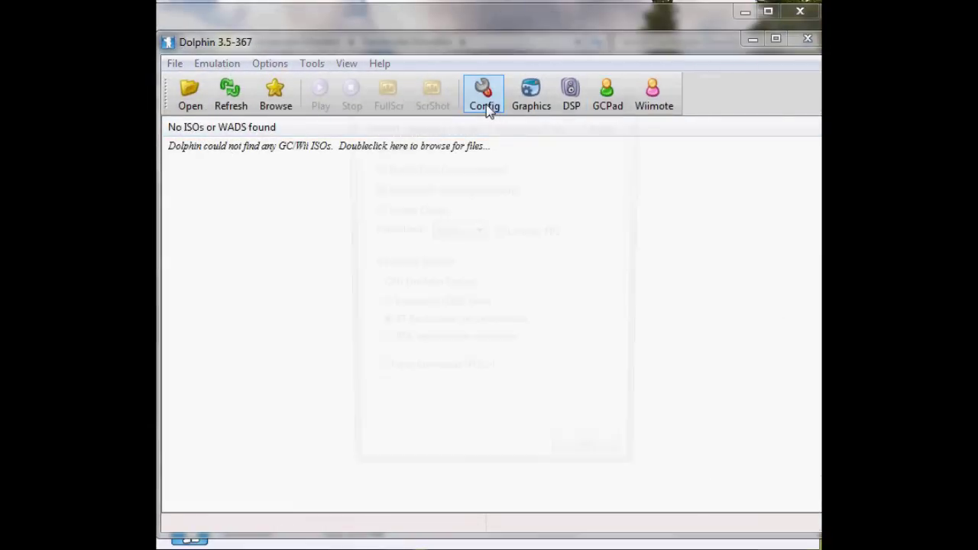
# - Open Dolphin's configuration and review the General, Interface and Audio settings
pyautogui.click(489, 109)
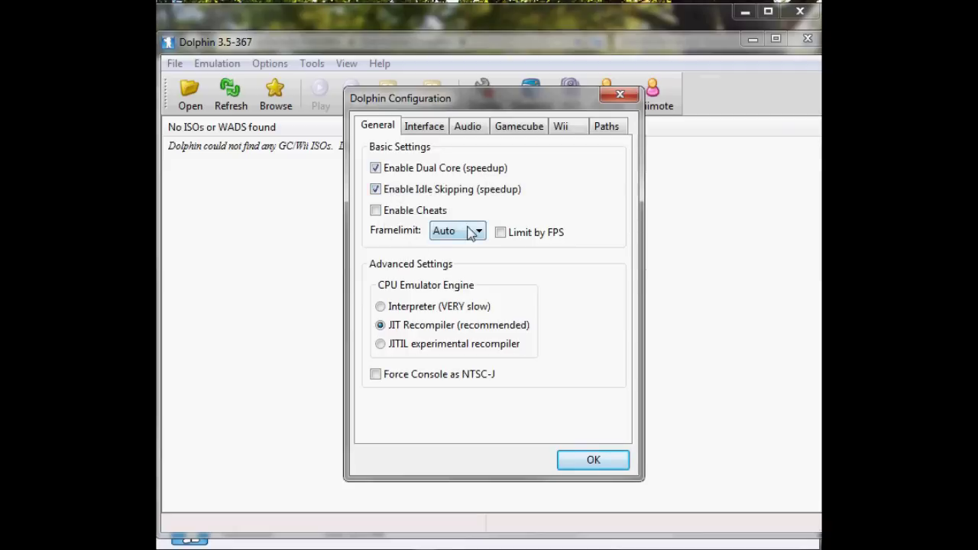
pyautogui.click(422, 130)
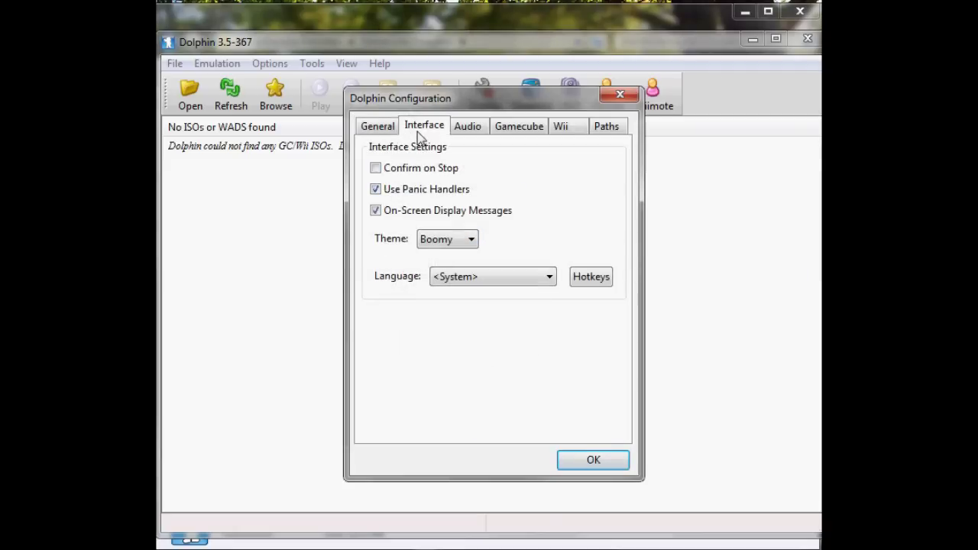
pyautogui.click(463, 128)
# - Review the Gamecube device slot options and the path settings in the configuration, and close it
pyautogui.click(538, 126)
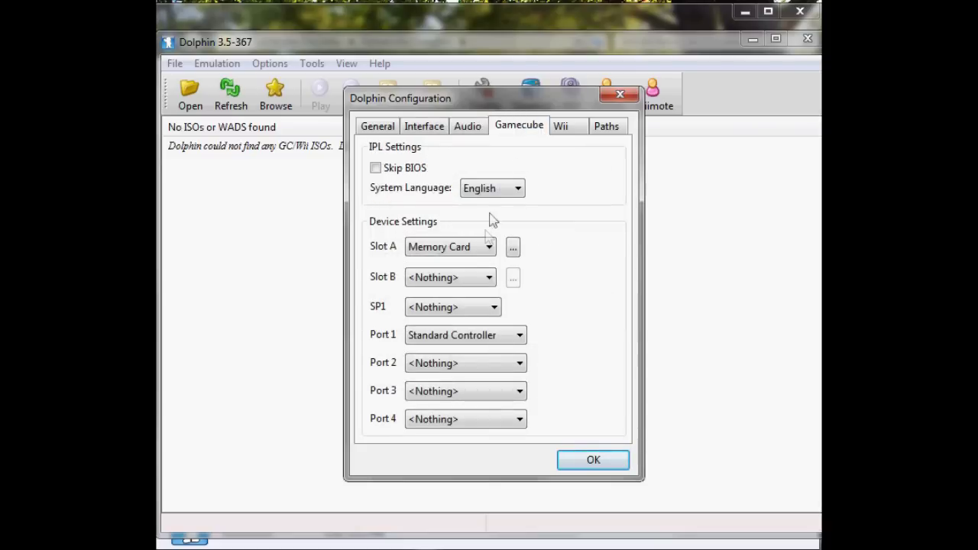
pyautogui.click(484, 247)
pyautogui.click(468, 250)
pyautogui.click(469, 250)
pyautogui.click(472, 290)
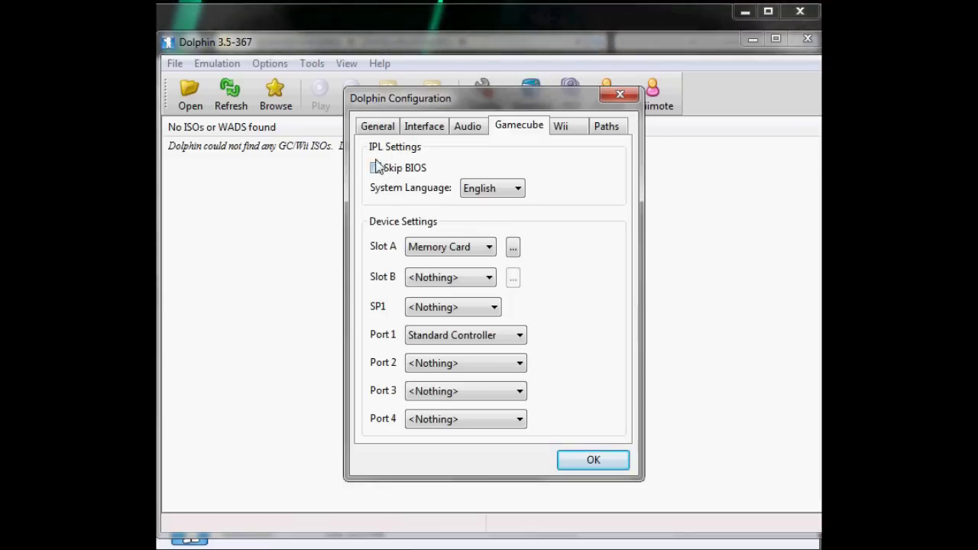
pyautogui.click(616, 129)
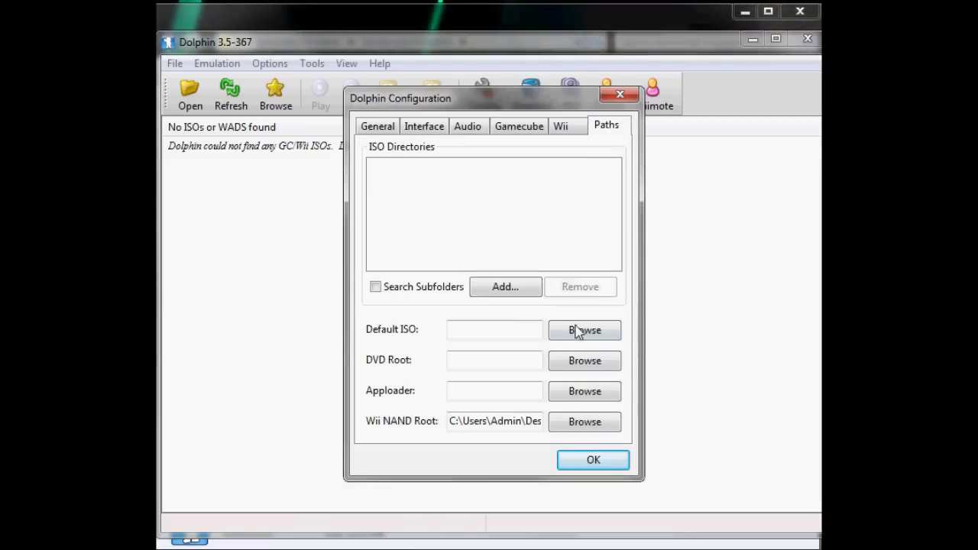
pyautogui.click(618, 459)
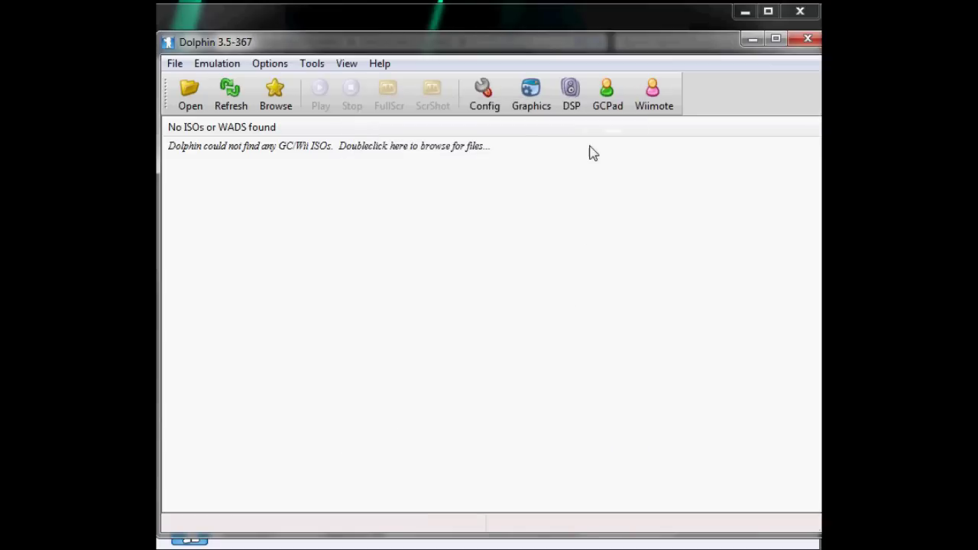
# - Review the General, Enhancements, Hacks and Advanced graphics settings, and close the graphics configuration
pyautogui.click(532, 97)
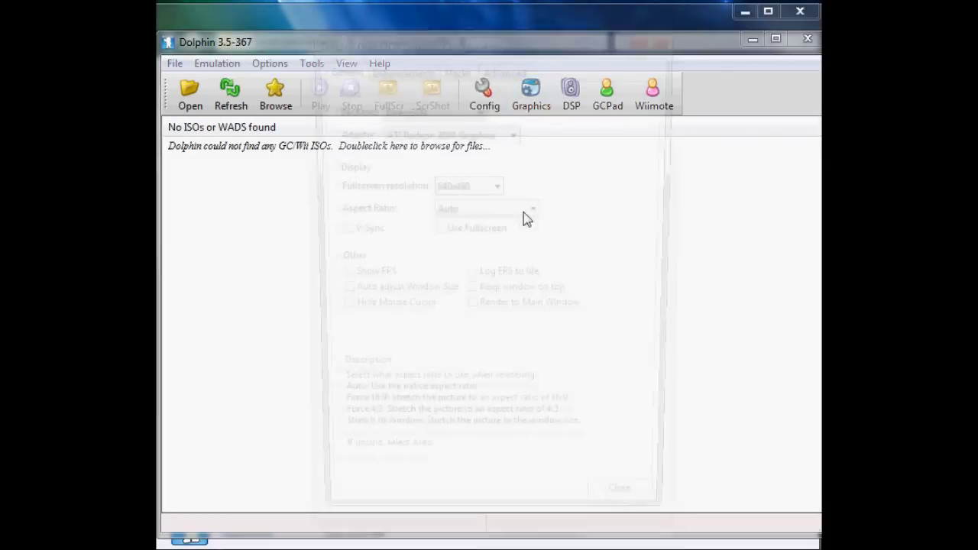
pyautogui.moveTo(489, 38); pyautogui.dragTo(480, 24)
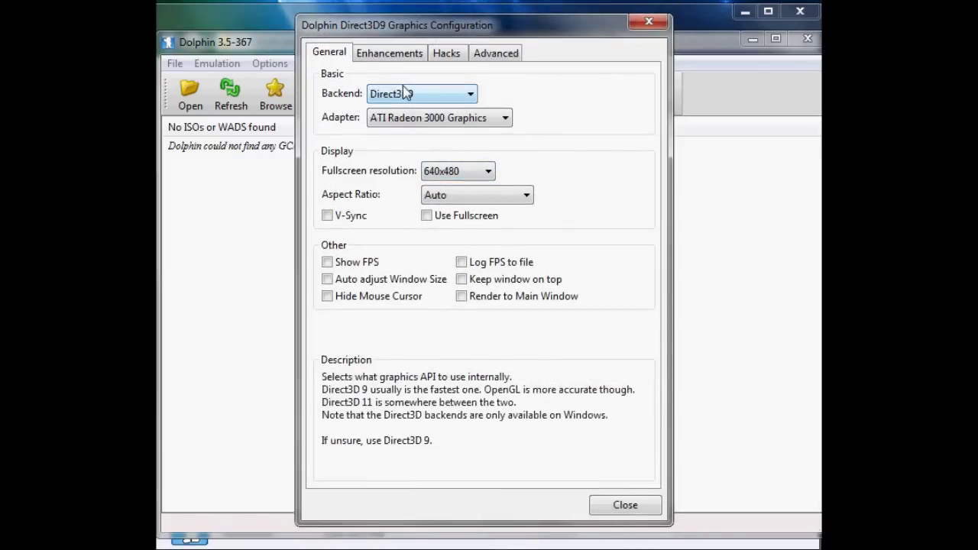
pyautogui.click(422, 56)
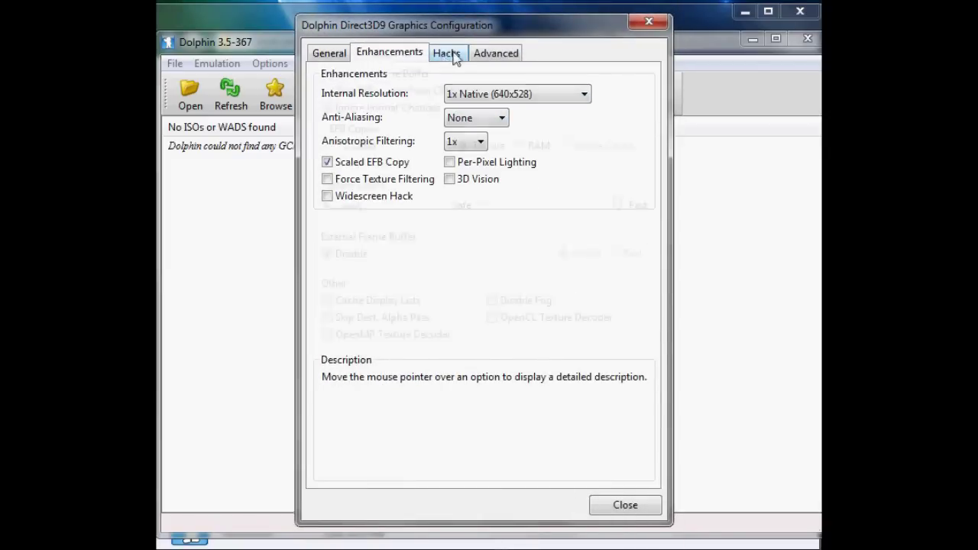
pyautogui.click(451, 55)
pyautogui.click(494, 57)
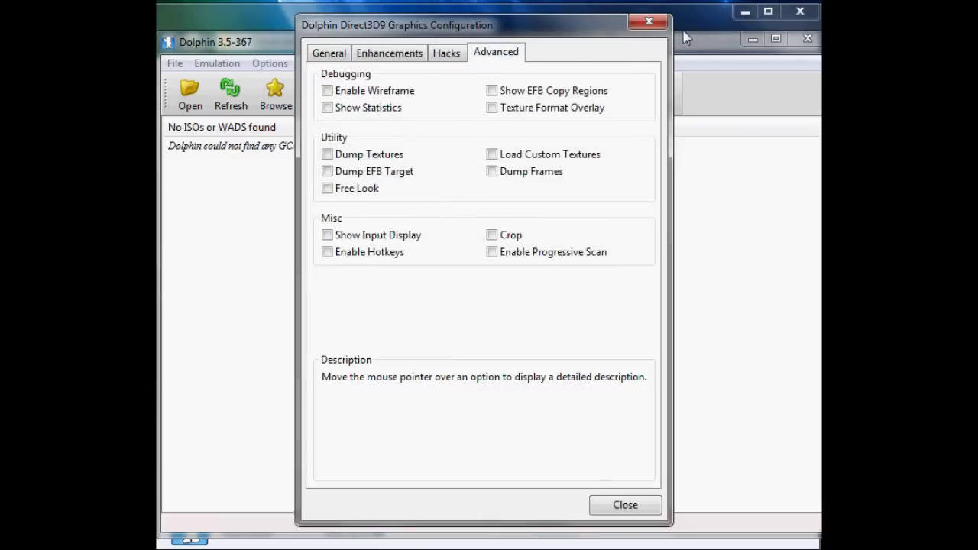
pyautogui.click(648, 23)
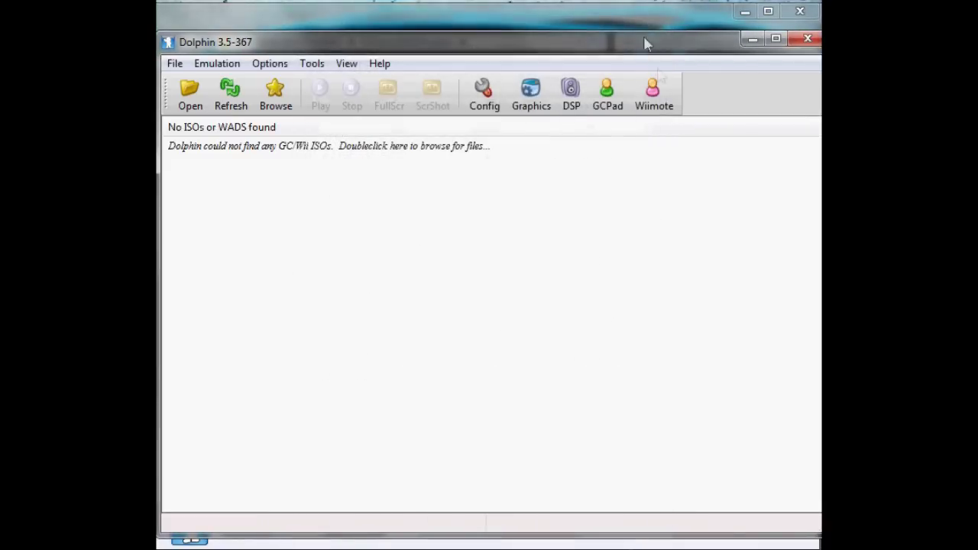
# - Start loading a game file and browse to the Gamecube Emulator folder on the Desktop
pyautogui.click(187, 94)
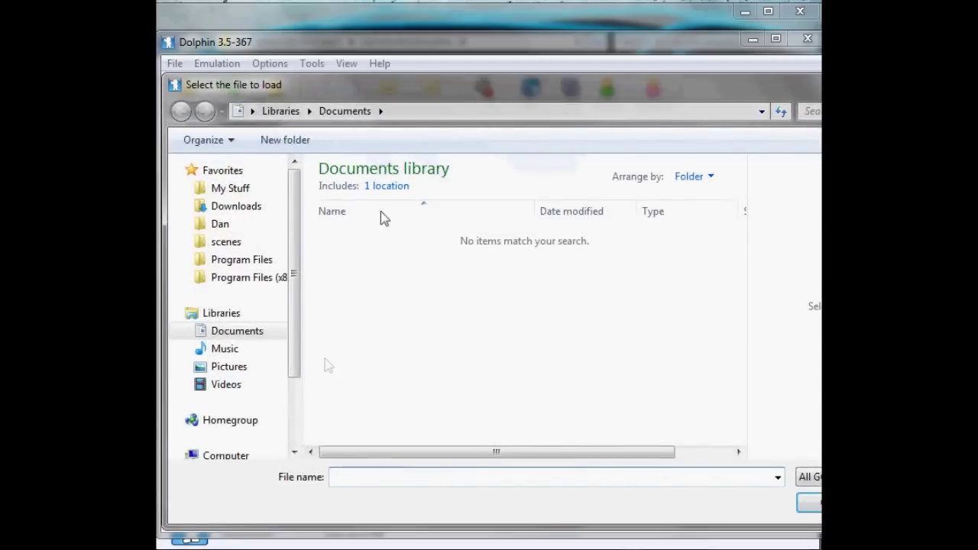
pyautogui.moveTo(292, 334); pyautogui.dragTo(298, 400)
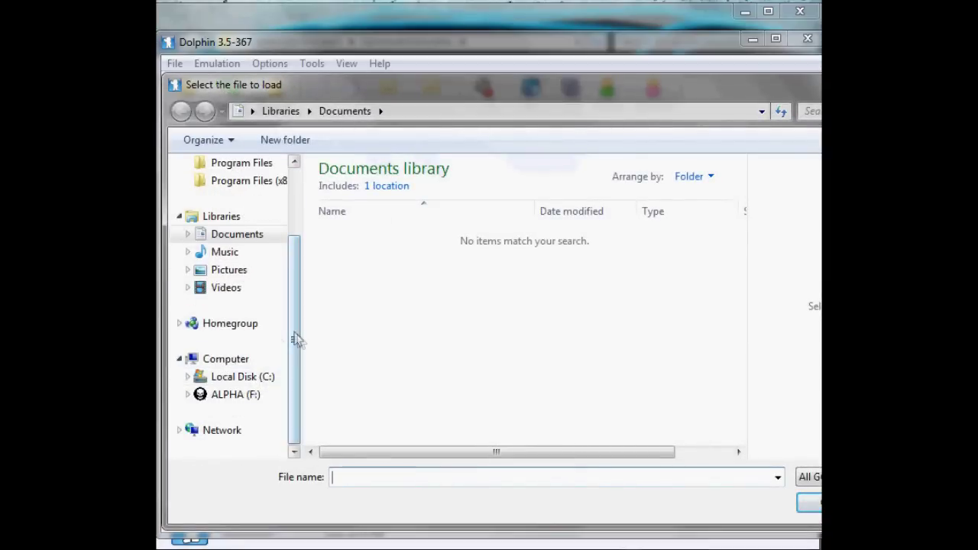
pyautogui.moveTo(297, 341); pyautogui.dragTo(317, 183)
pyautogui.click(256, 188)
pyautogui.click(285, 111)
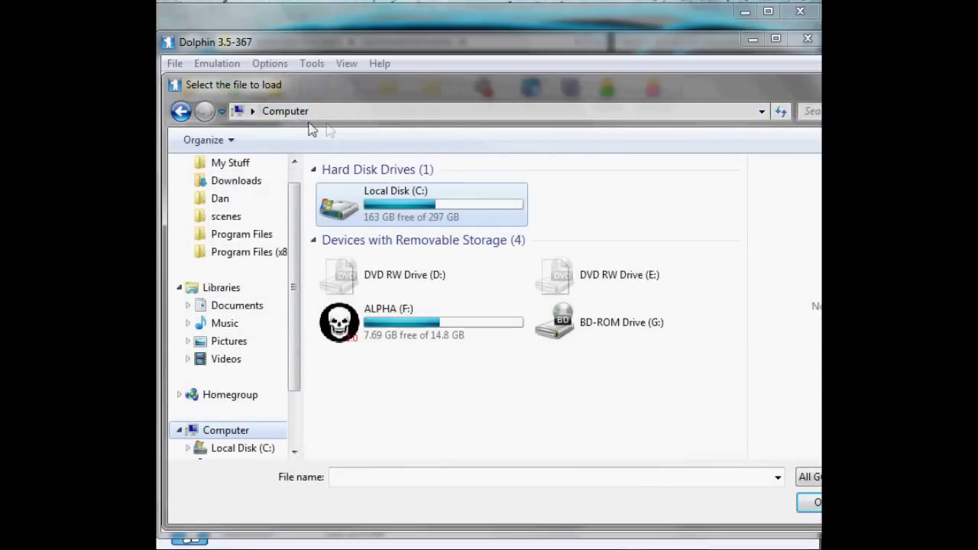
pyautogui.click(221, 199)
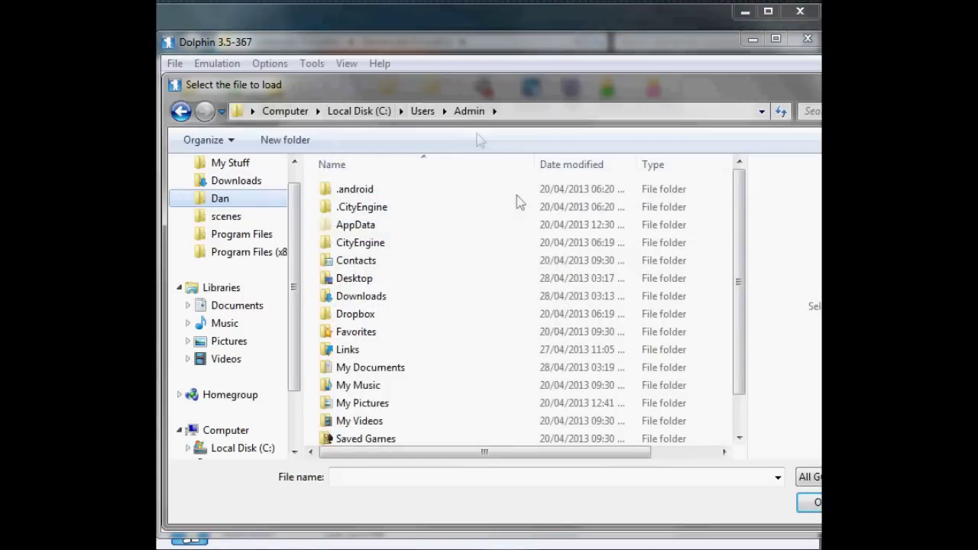
pyautogui.doubleClick(355, 279)
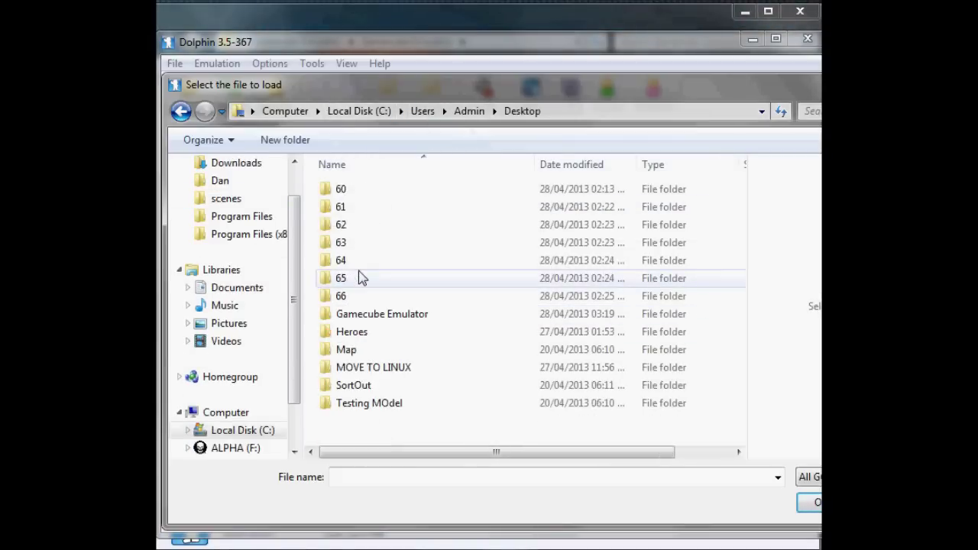
pyautogui.doubleClick(390, 321)
pyautogui.moveTo(332, 85); pyautogui.dragTo(369, 34)
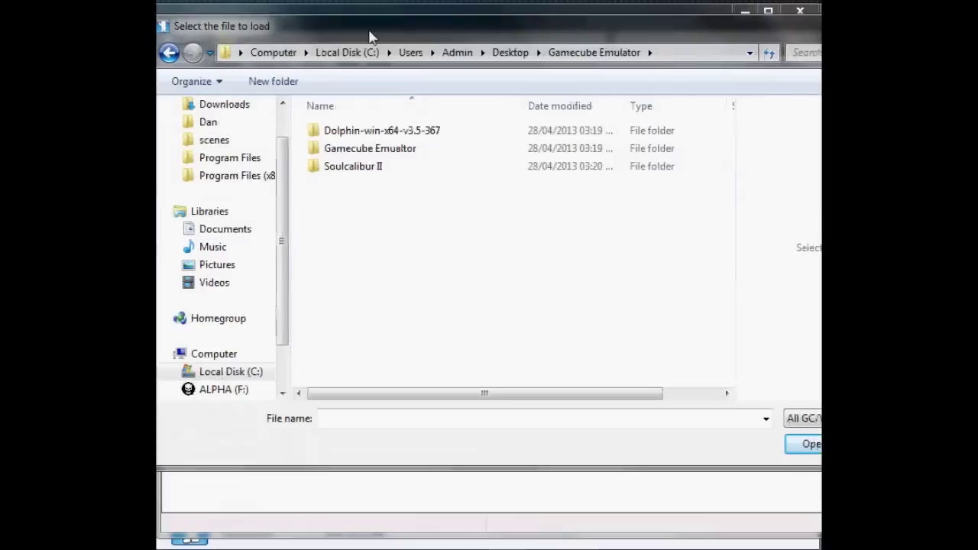
# - Load the Soulcalibur II ISO from the Games folder in Gamecube Emualtor, let it boot, and close the game window
pyautogui.doubleClick(363, 149)
pyautogui.doubleClick(345, 132)
pyautogui.doubleClick(354, 133)
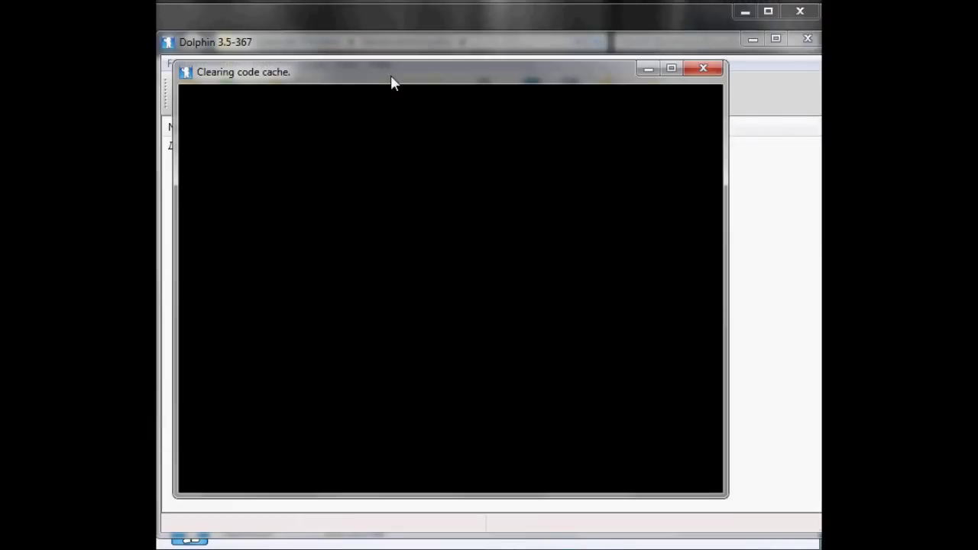
pyautogui.moveTo(391, 81); pyautogui.dragTo(433, 84)
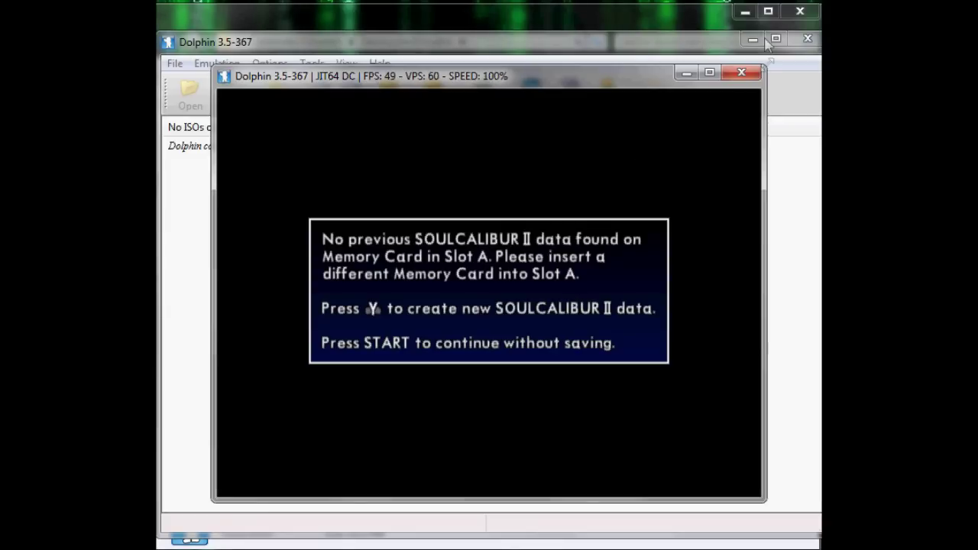
pyautogui.click(741, 73)
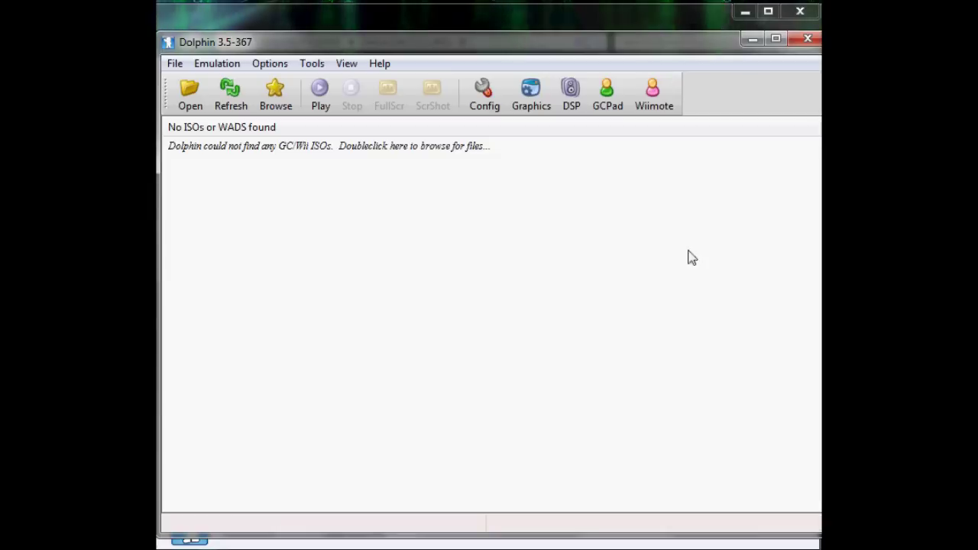
# - Check the GameCube controller's Pad 1 device options and button mapping, and accept them with DInput/0/Keyboard Mouse as the device
pyautogui.click(612, 92)
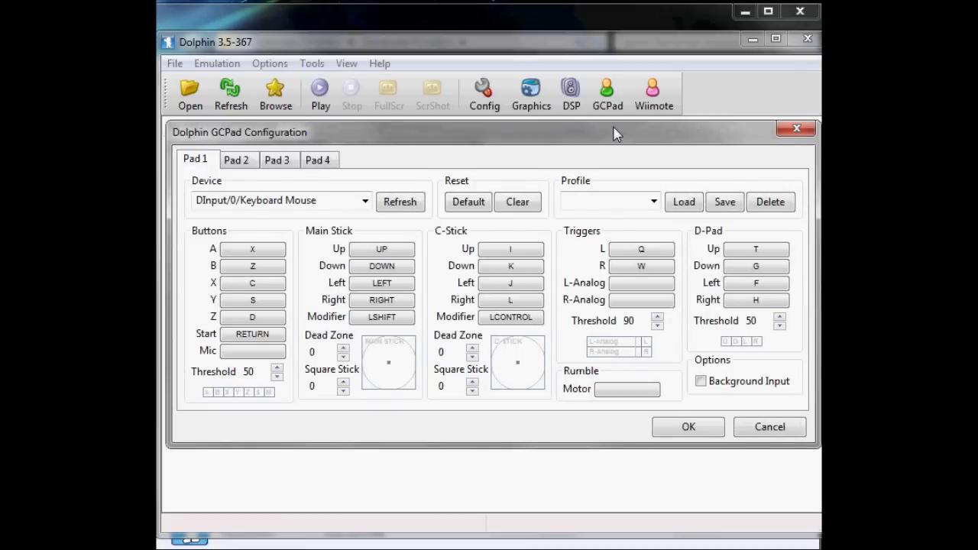
pyautogui.click(367, 202)
pyautogui.click(273, 219)
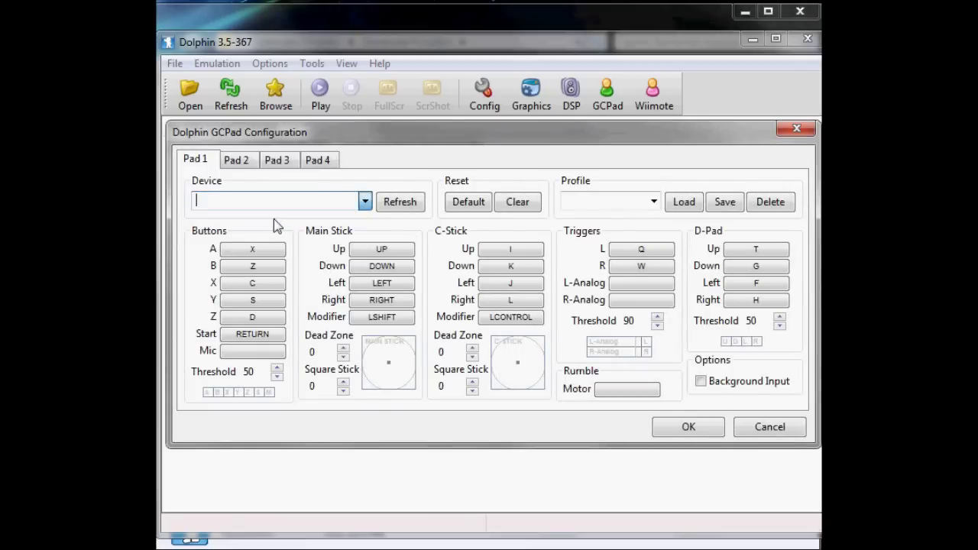
pyautogui.click(366, 202)
pyautogui.click(318, 223)
pyautogui.press('Escape')
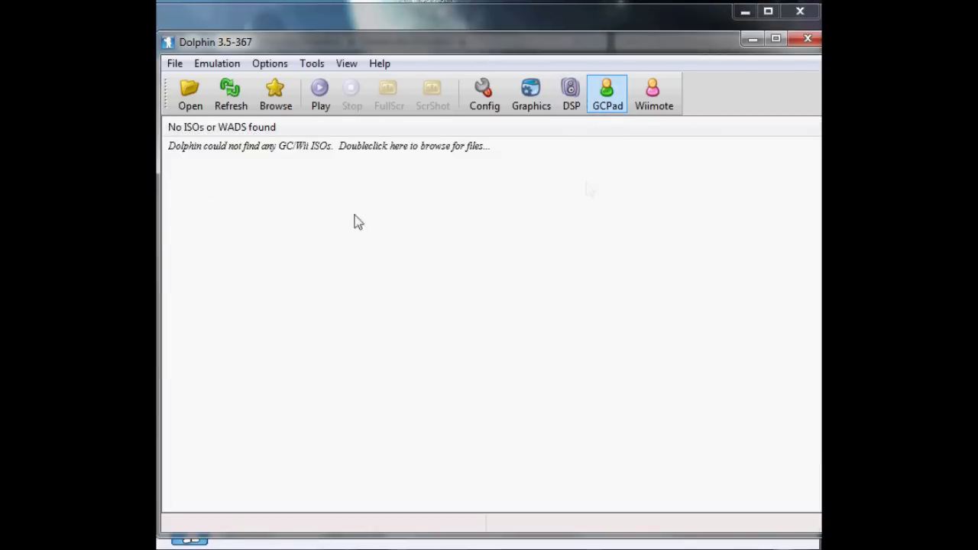
pyautogui.click(622, 102)
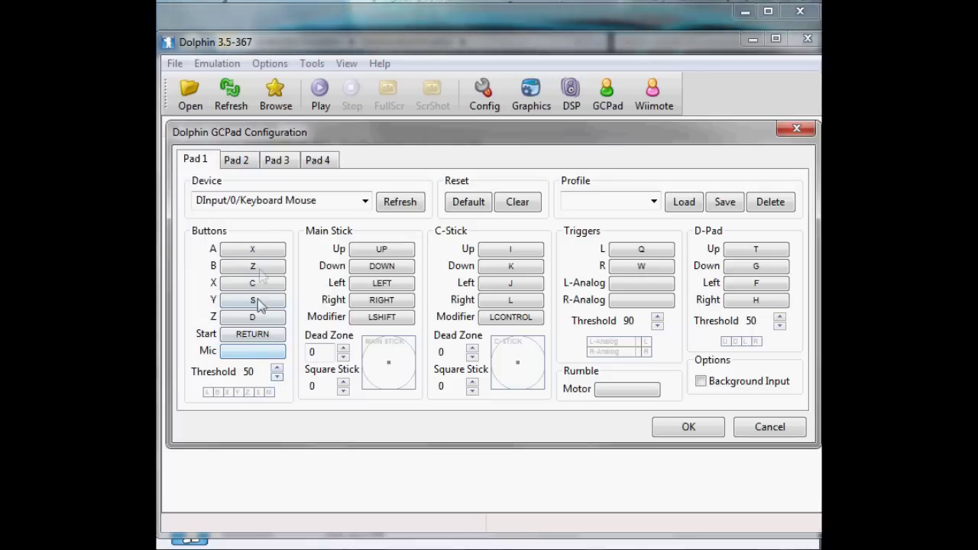
pyautogui.click(690, 425)
# - Load the Soulcalibur II ISO again and create new game data on the Memory Card in Slot A
pyautogui.click(193, 111)
pyautogui.doubleClick(371, 142)
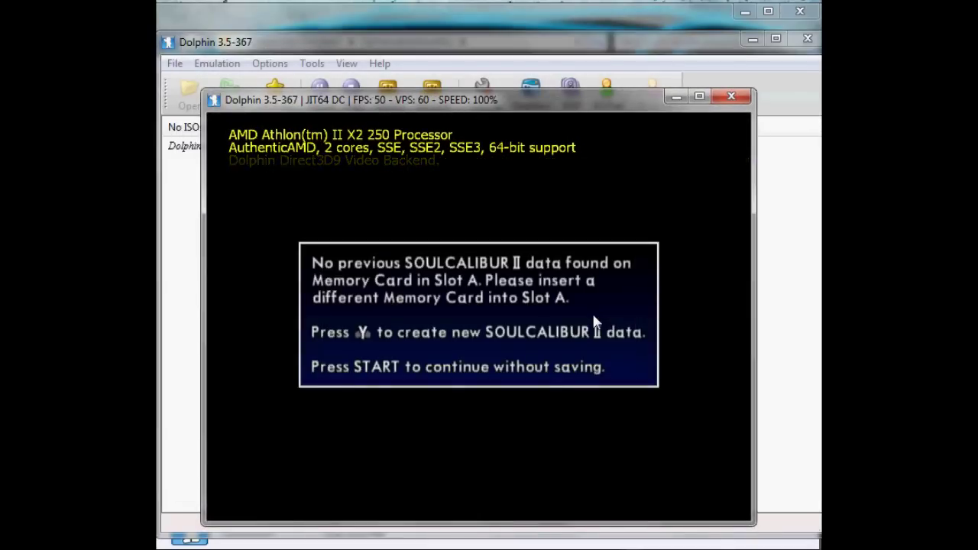
pyautogui.press('s')
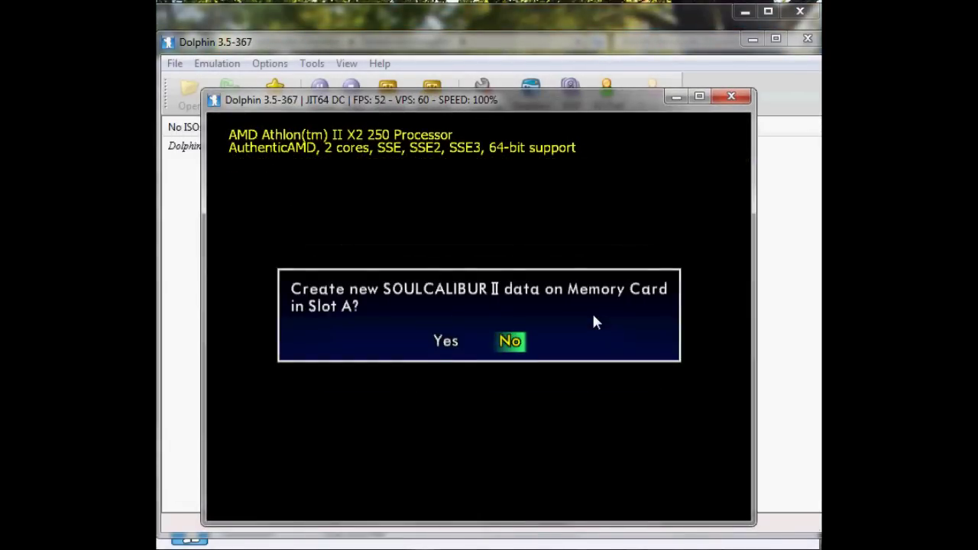
pyautogui.press('Left')
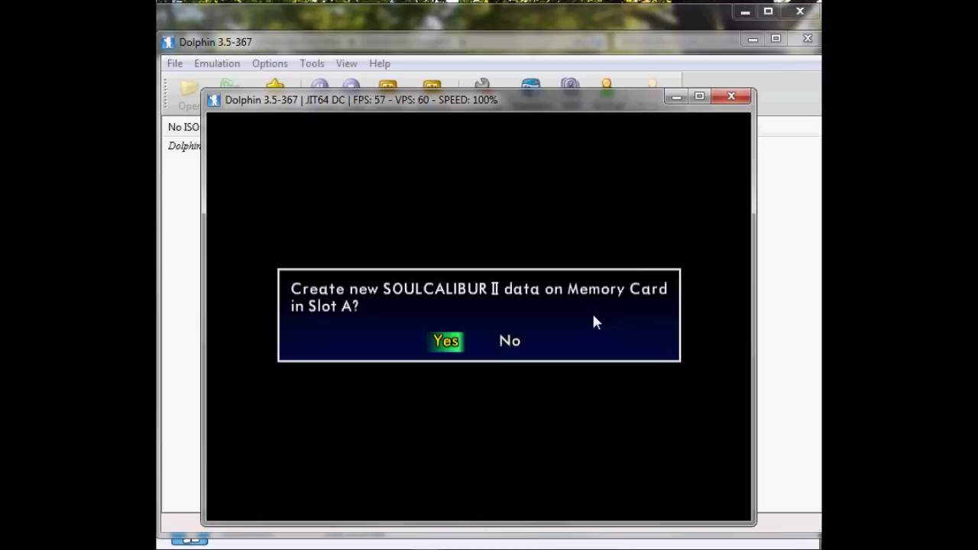
pyautogui.press('s')
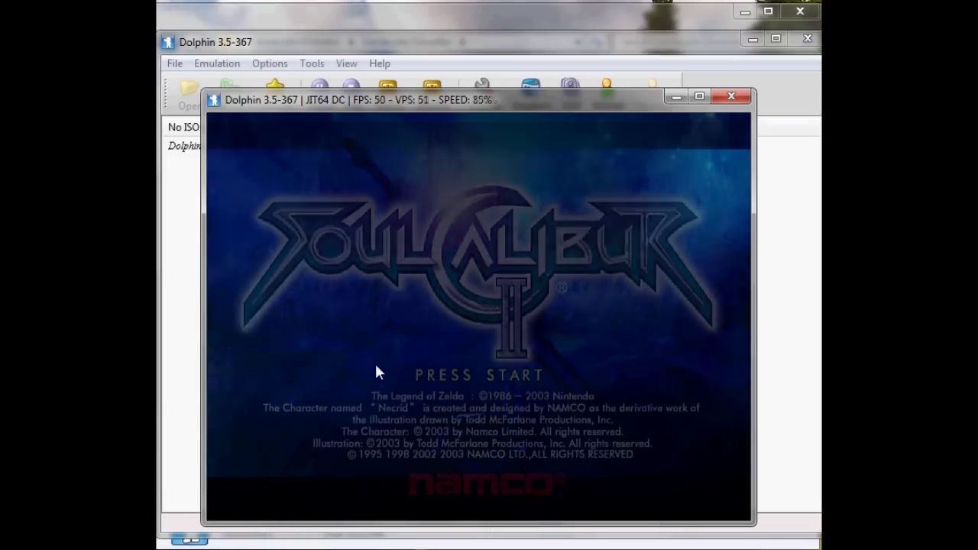
# - Start the game from the title screen and enter Arcade under the Original modes
pyautogui.press('Return')
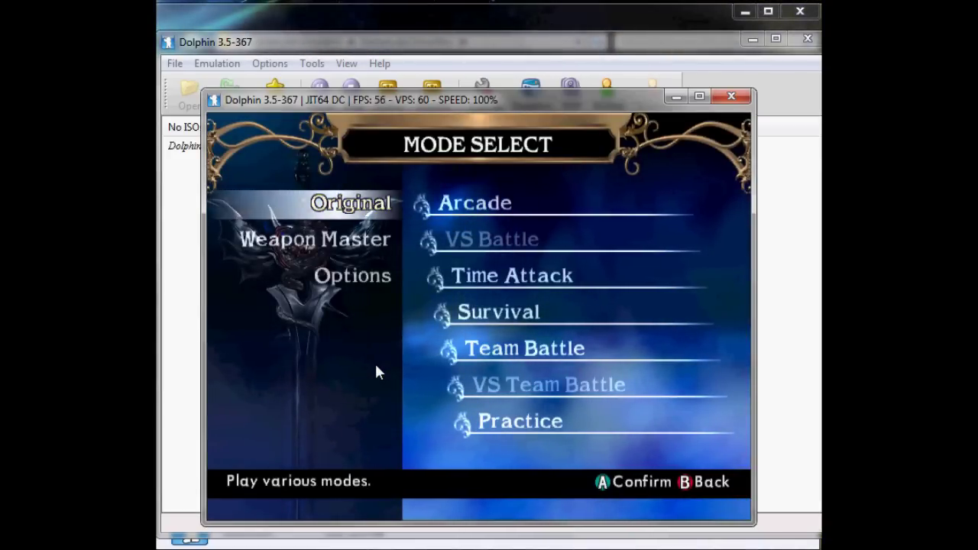
pyautogui.press('x')
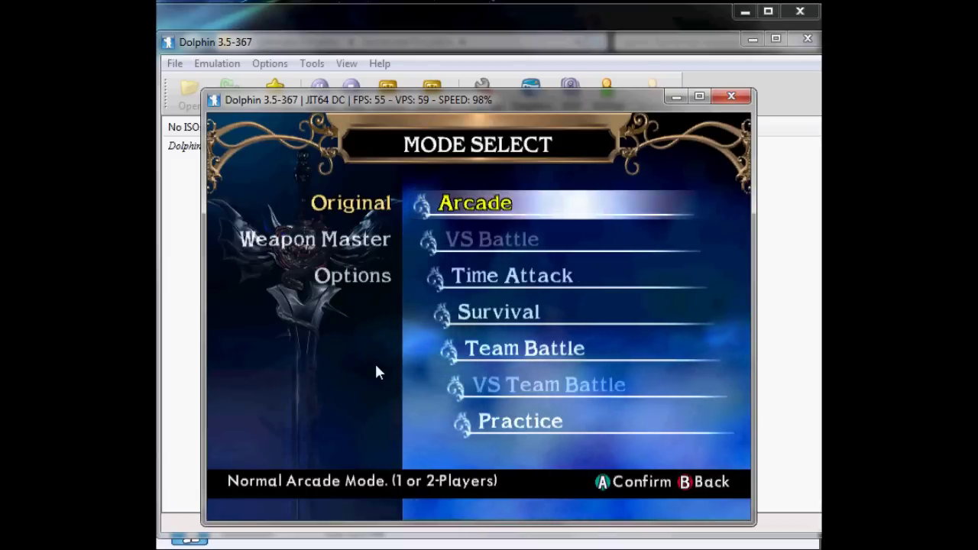
pyautogui.press('Down')
pyautogui.press('Up')
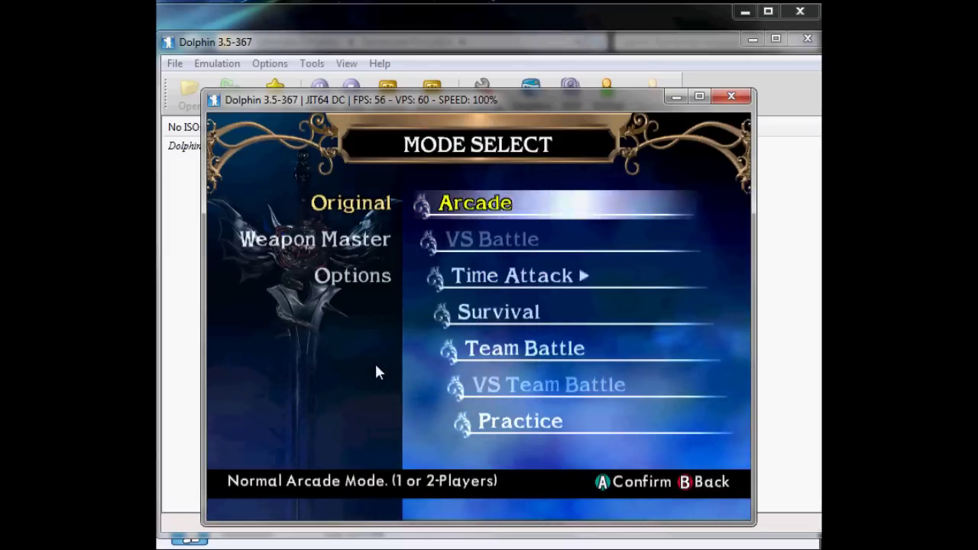
pyautogui.press('x')
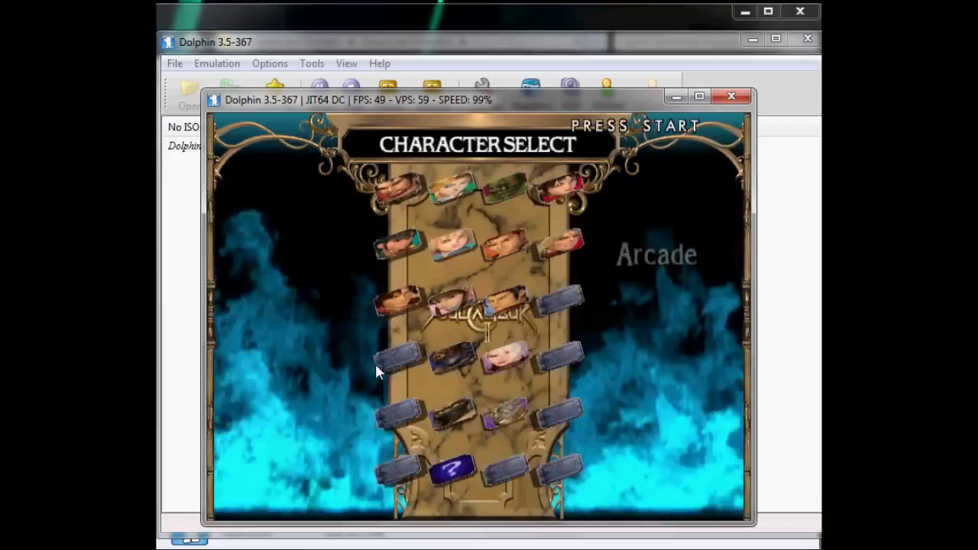
# - Choose Nightmare as the Arcade character and begin the fight
pyautogui.press('Down')
pyautogui.press('Right')
pyautogui.press('Down')
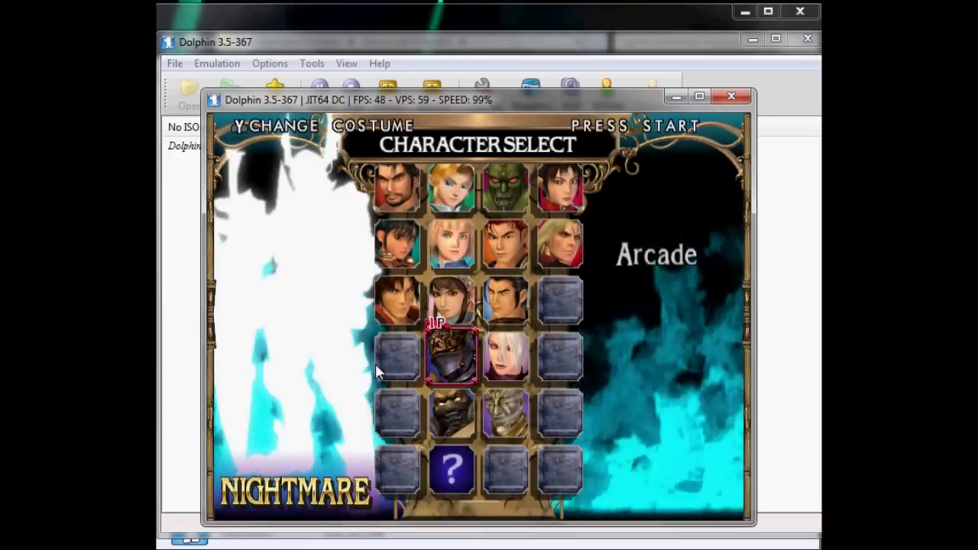
pyautogui.press('x')
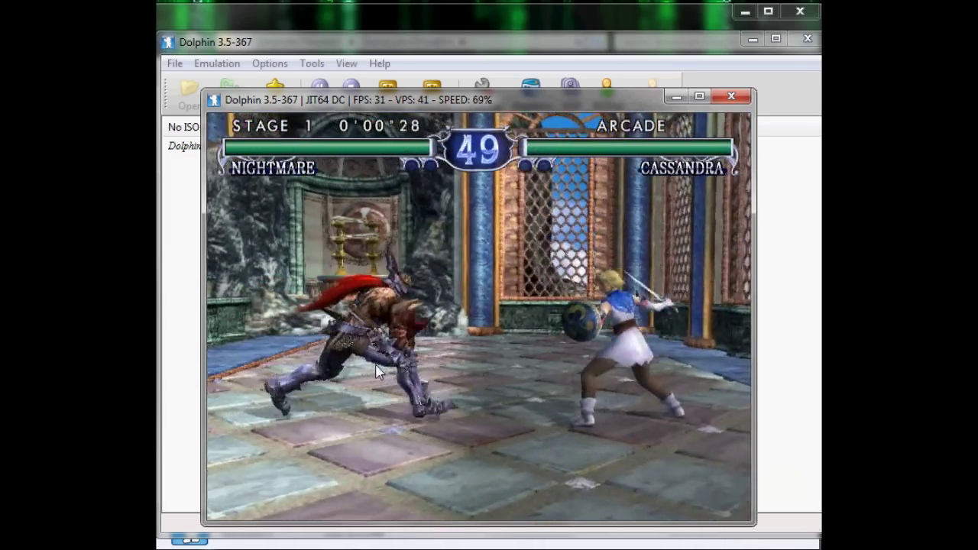
# - Play the Stage 1 fight against Cassandra briefly, and close the game window
pyautogui.press('Return')
pyautogui.press('Return')
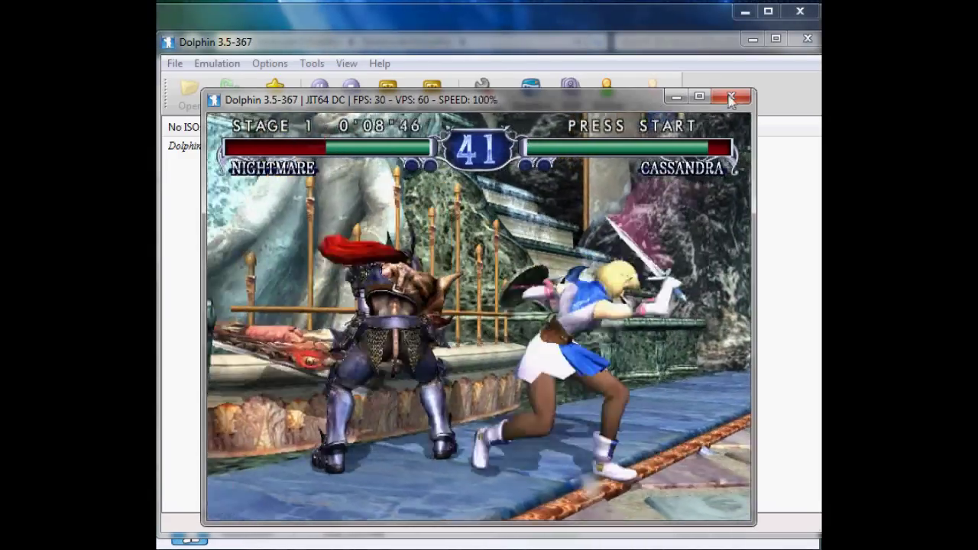
pyautogui.click(738, 100)
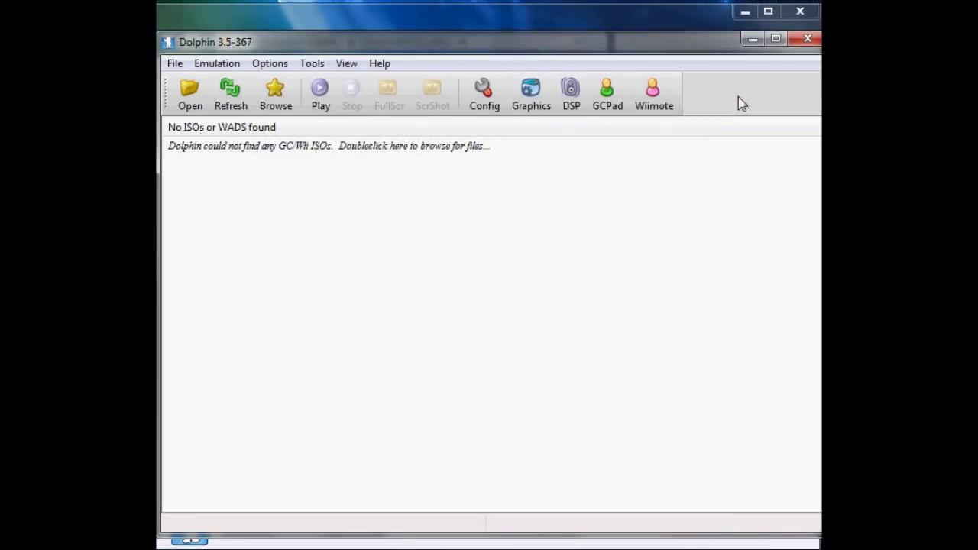